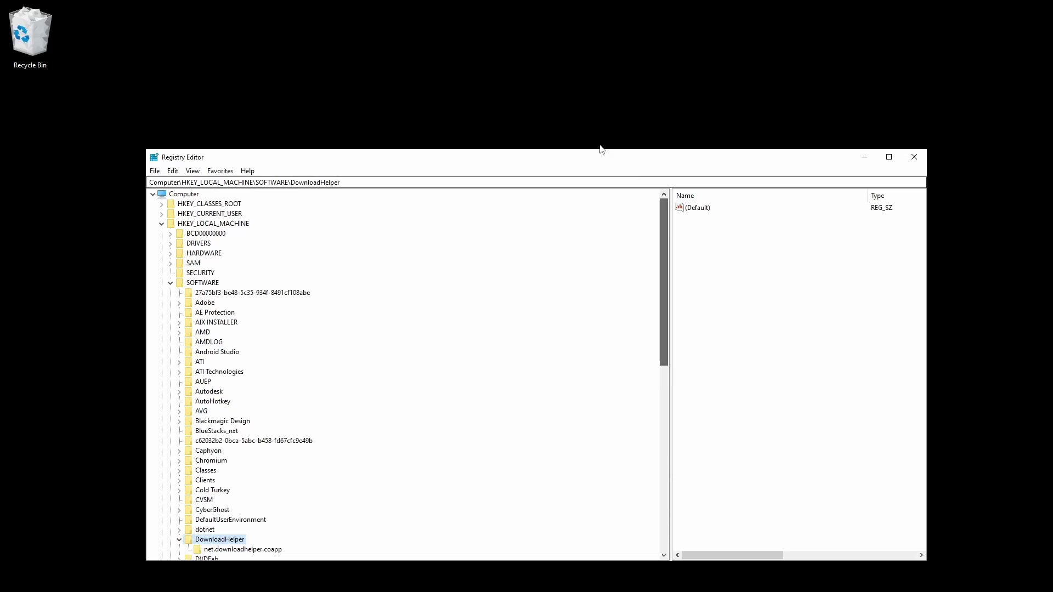
- Inspect the AE Protection key under HKEY_LOCAL_MACHINE > SOFTWARE, then finish installing Revo Uninstaller
{"action": "left_click_drag", "start_coordinate": [550, 150], "coordinate": [548, 80]}
{"action": "left_click", "coordinate": [158, 152]}
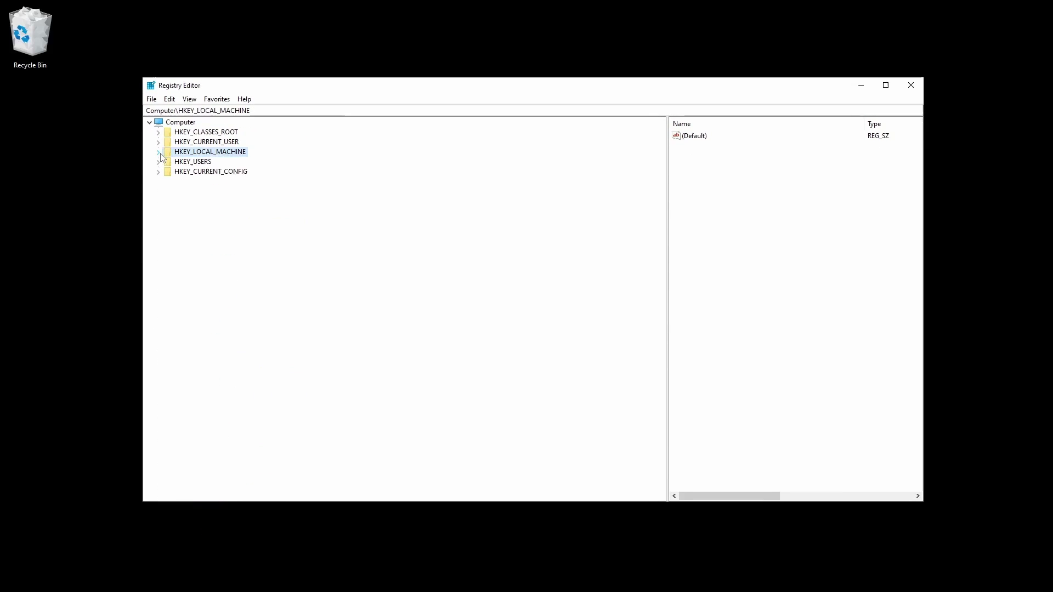
{"action": "left_click", "coordinate": [158, 152]}
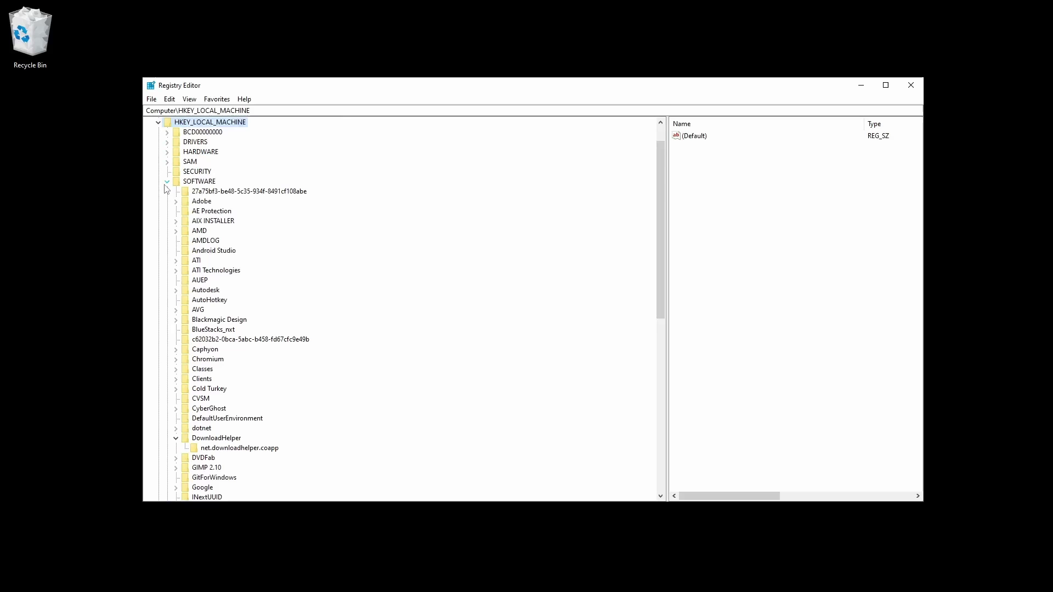
{"action": "left_click", "coordinate": [211, 212]}
{"action": "scroll", "coordinate": [268, 226], "scroll_direction": "down", "scroll_amount": 7}
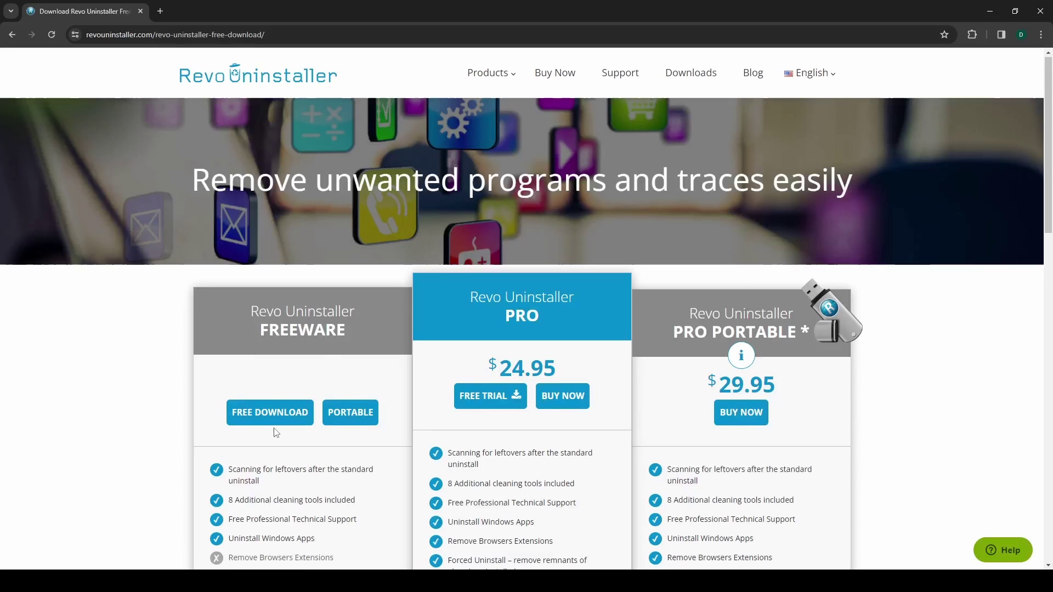
{"action": "scroll", "coordinate": [299, 277], "scroll_direction": "down", "scroll_amount": 3}
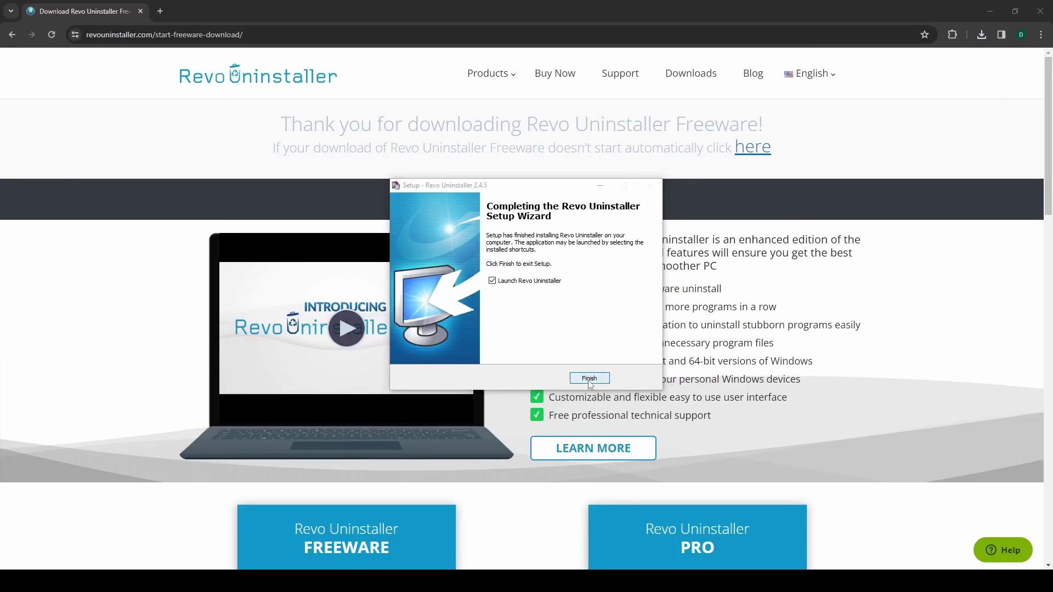
{"action": "left_click", "coordinate": [589, 378]}
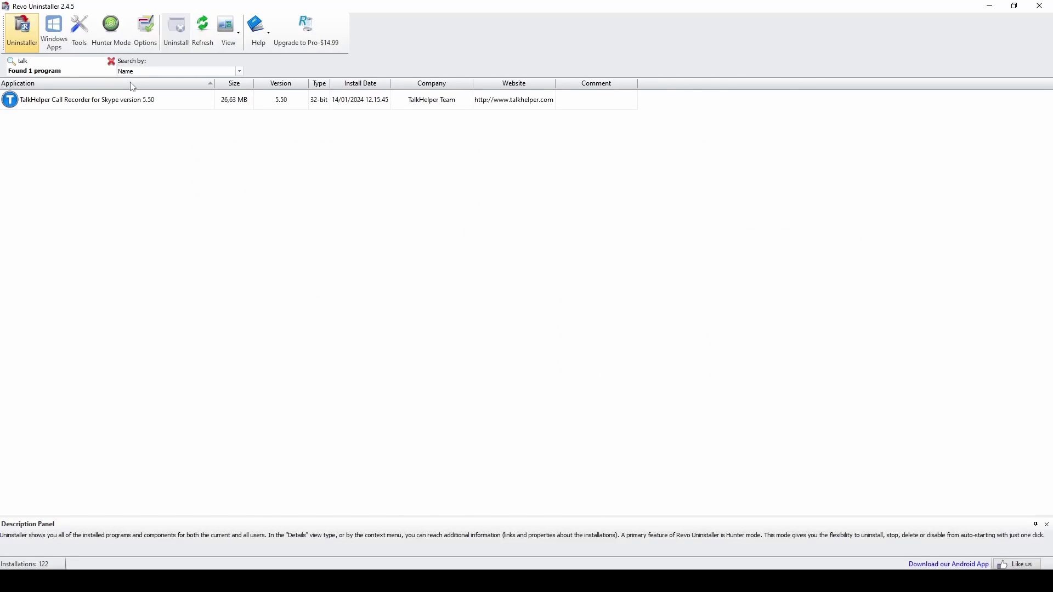
- Uninstall TalkHelper Call Recorder for Skype through Revo Uninstaller and confirm its removal
{"action": "left_click", "coordinate": [113, 104]}
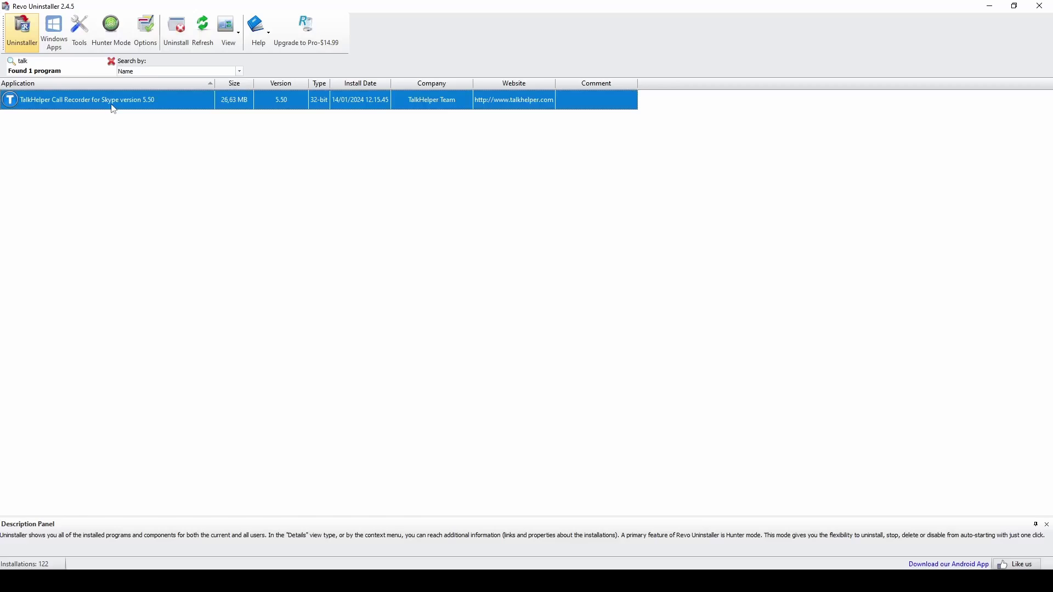
{"action": "right_click", "coordinate": [113, 104]}
{"action": "left_click", "coordinate": [154, 109]}
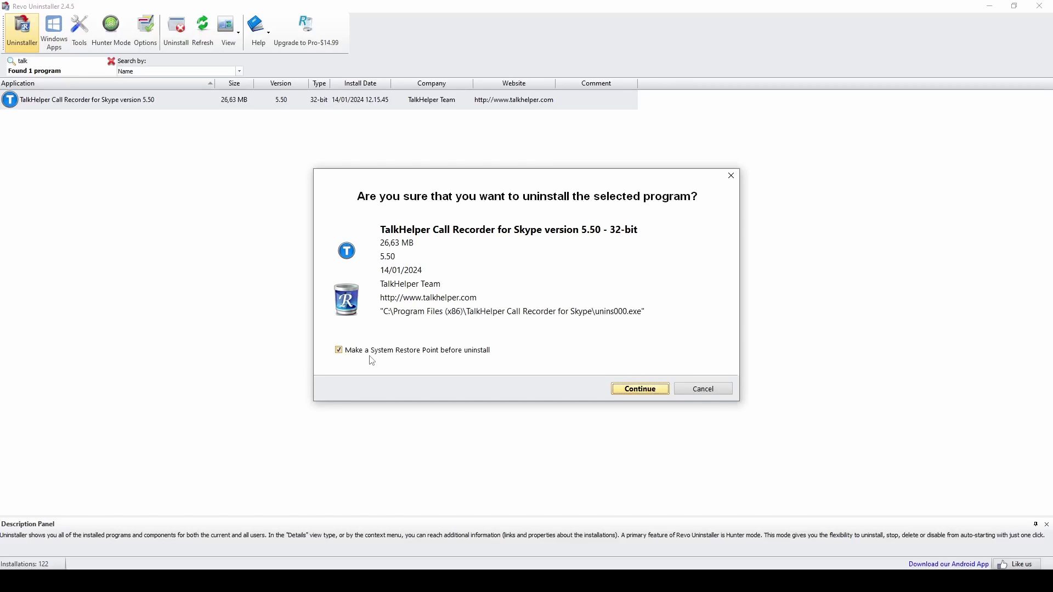
{"action": "left_click", "coordinate": [636, 390]}
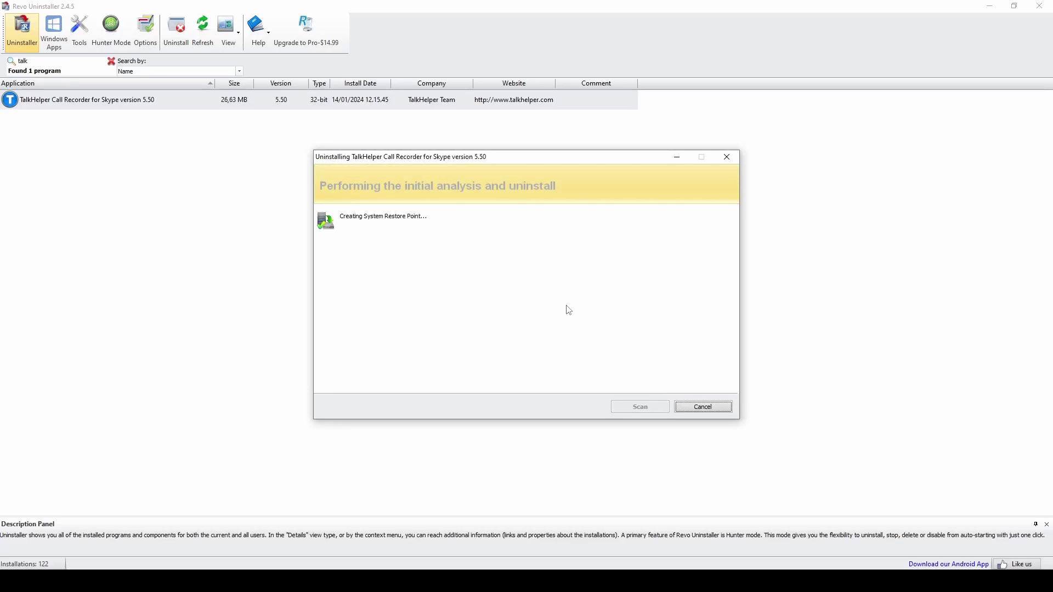
{"action": "left_click", "coordinate": [553, 329]}
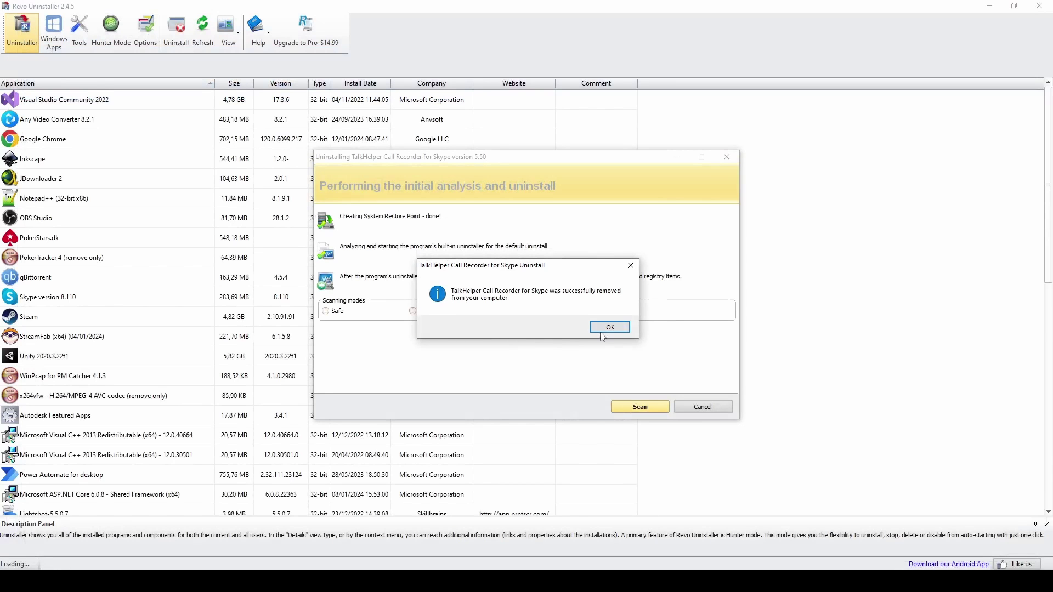
{"action": "left_click", "coordinate": [609, 328]}
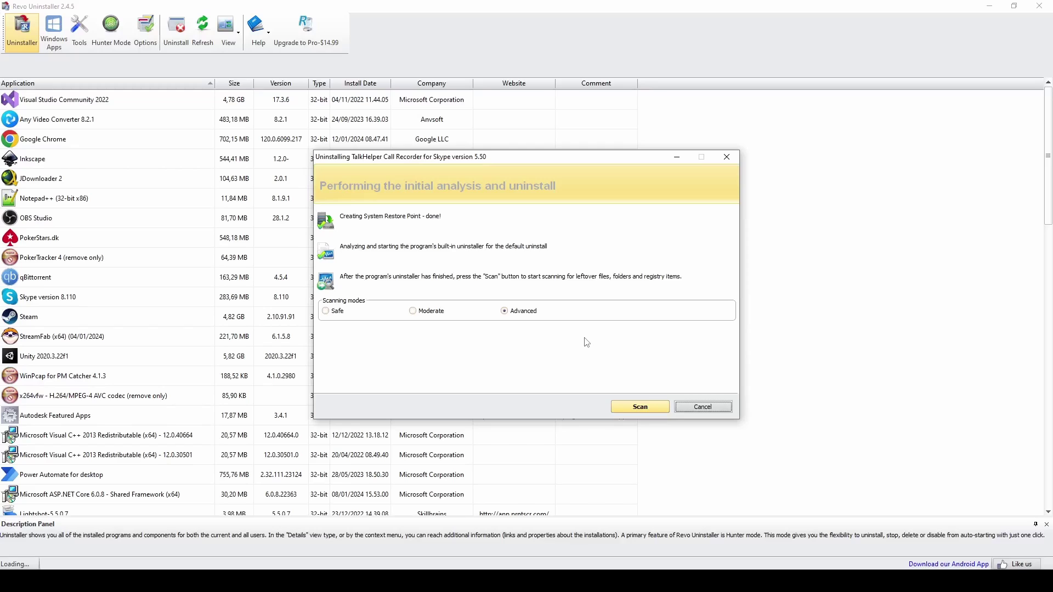
- Scan for leftovers and delete all leftover registry items and the leftover prefetch file
{"action": "left_click", "coordinate": [646, 409]}
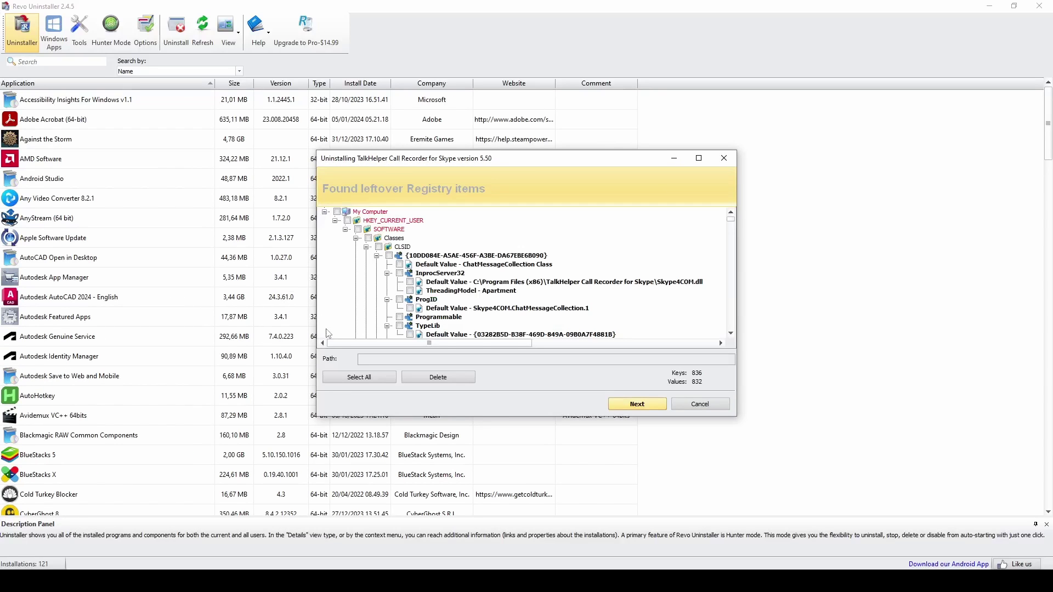
{"action": "left_click", "coordinate": [347, 377]}
{"action": "left_click", "coordinate": [457, 382]}
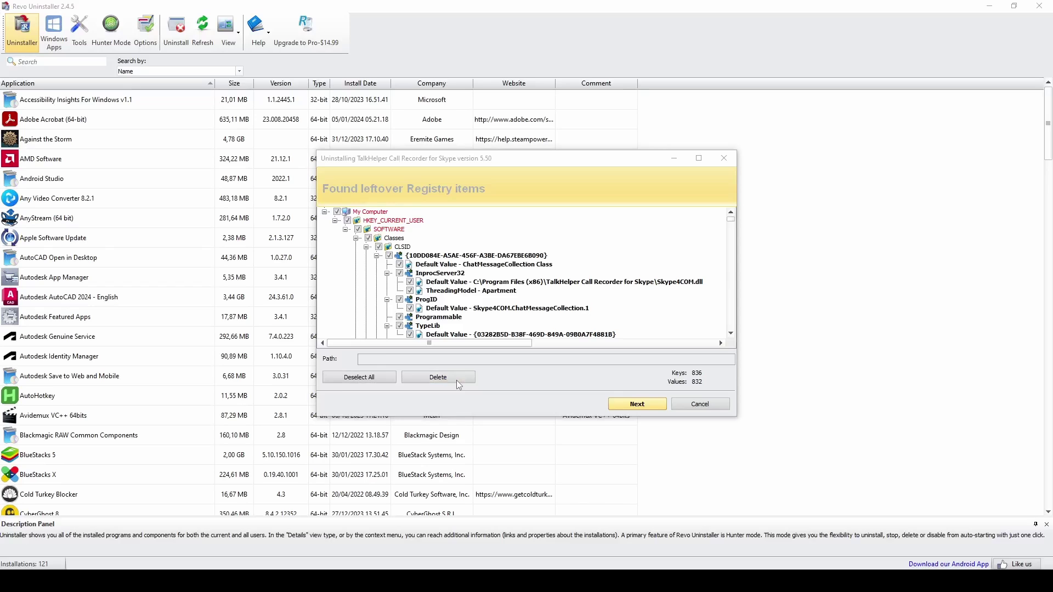
{"action": "left_click", "coordinate": [556, 314]}
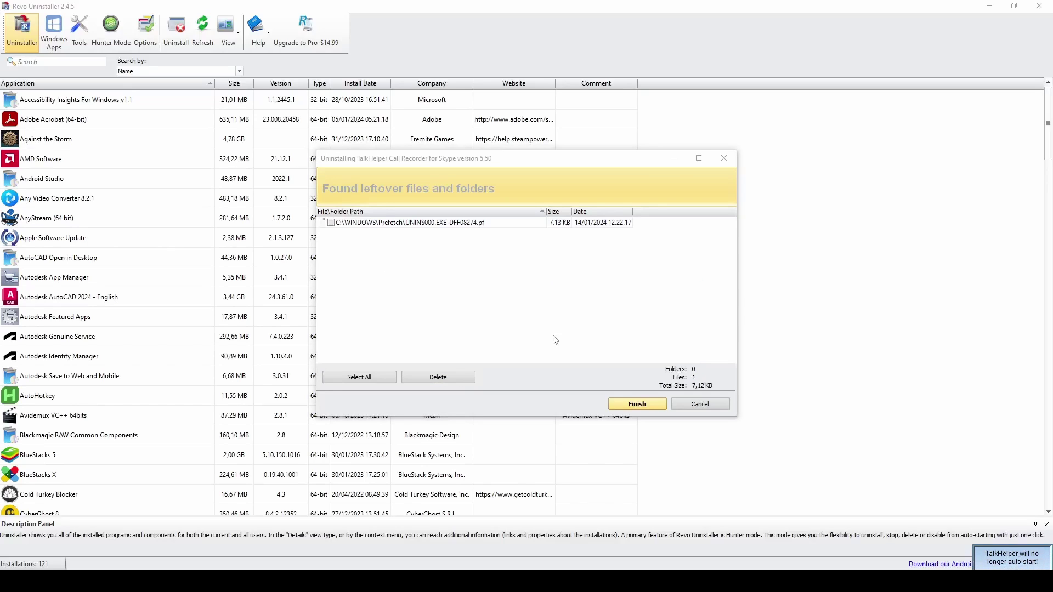
{"action": "left_click", "coordinate": [373, 379]}
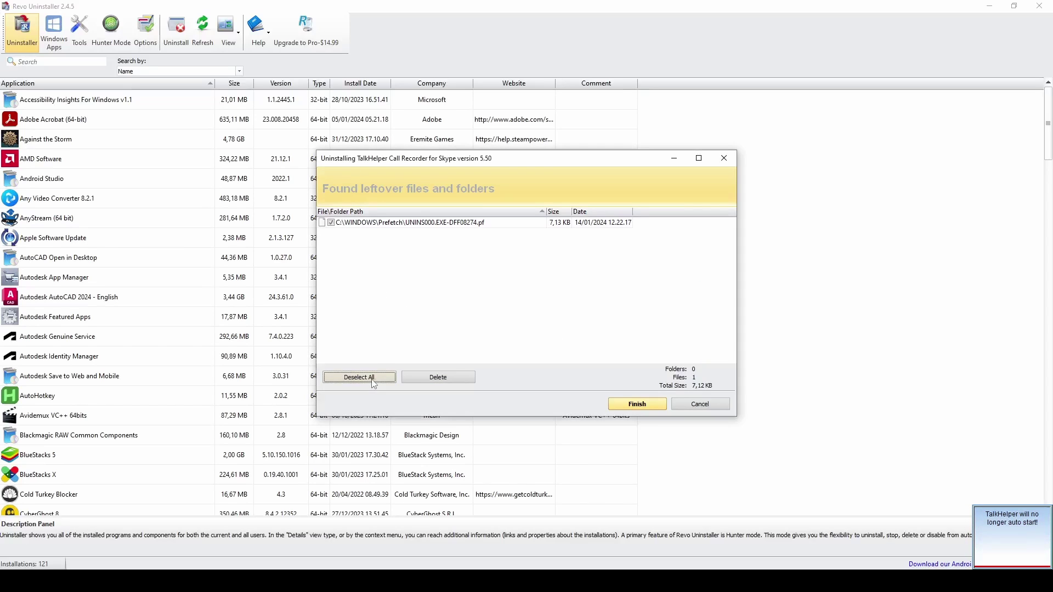
{"action": "left_click", "coordinate": [451, 379]}
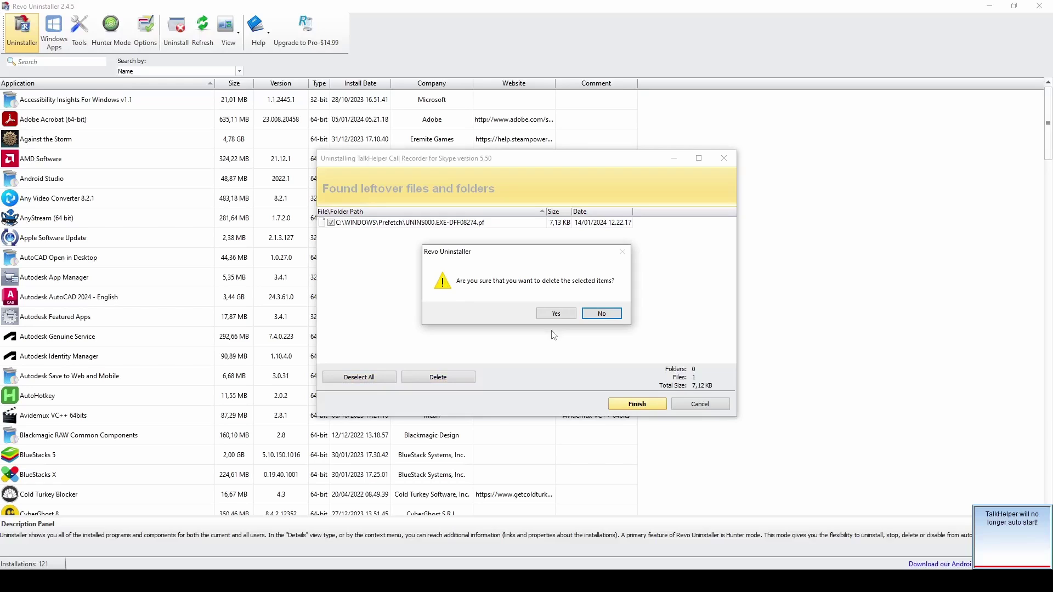
{"action": "key", "text": "Left"}
{"action": "key", "text": "Return"}
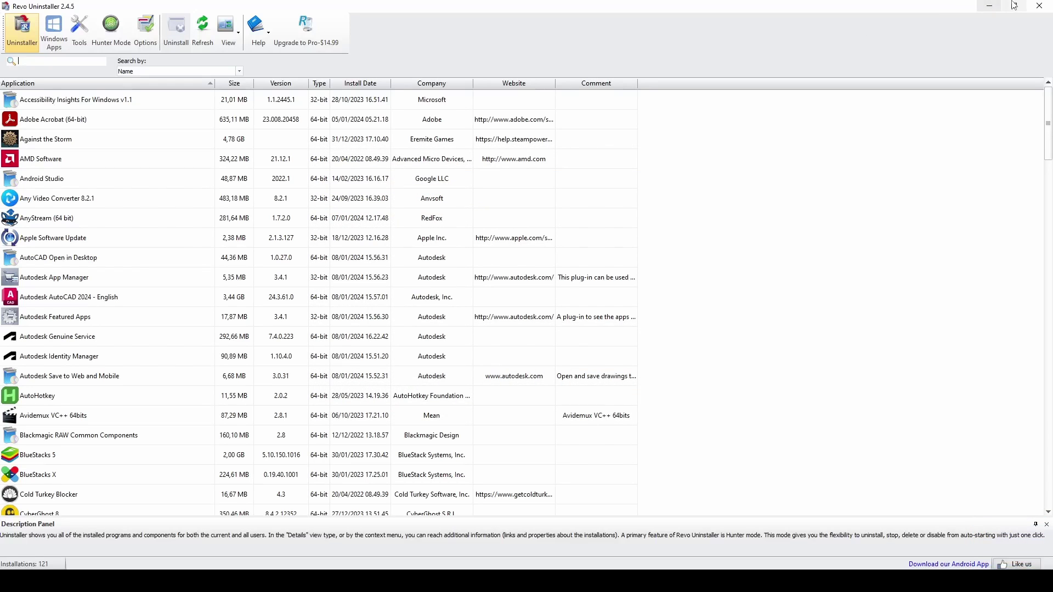
- Close Revo and Chrome, launch PokerTracker 4, and dismiss its 9-days-left trial notice
{"action": "left_click", "coordinate": [1039, 5]}
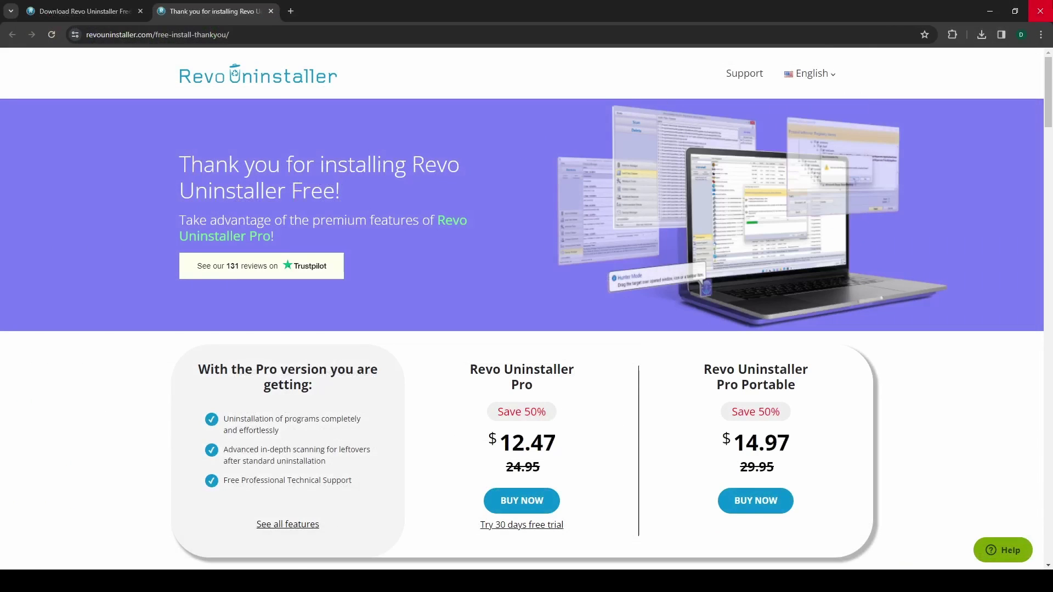
{"action": "left_click", "coordinate": [1039, 10]}
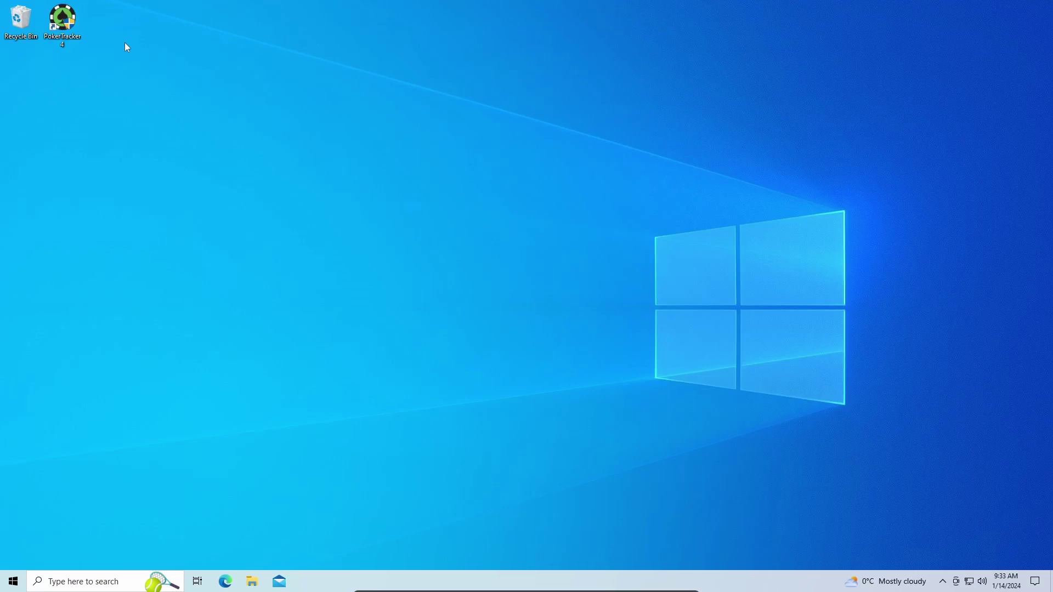
{"action": "double_click", "coordinate": [62, 22]}
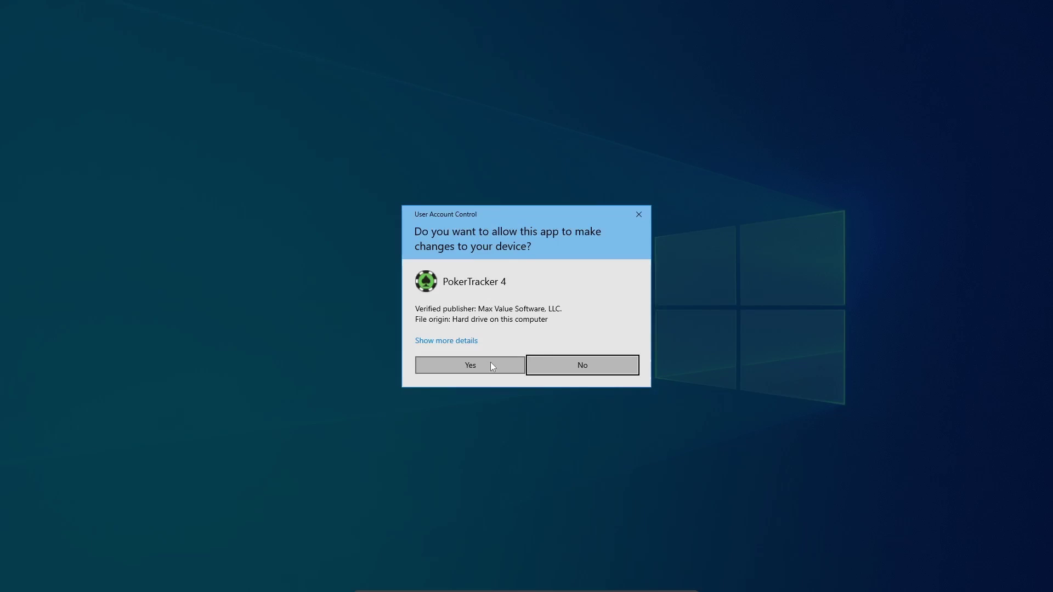
{"action": "left_click", "coordinate": [489, 364]}
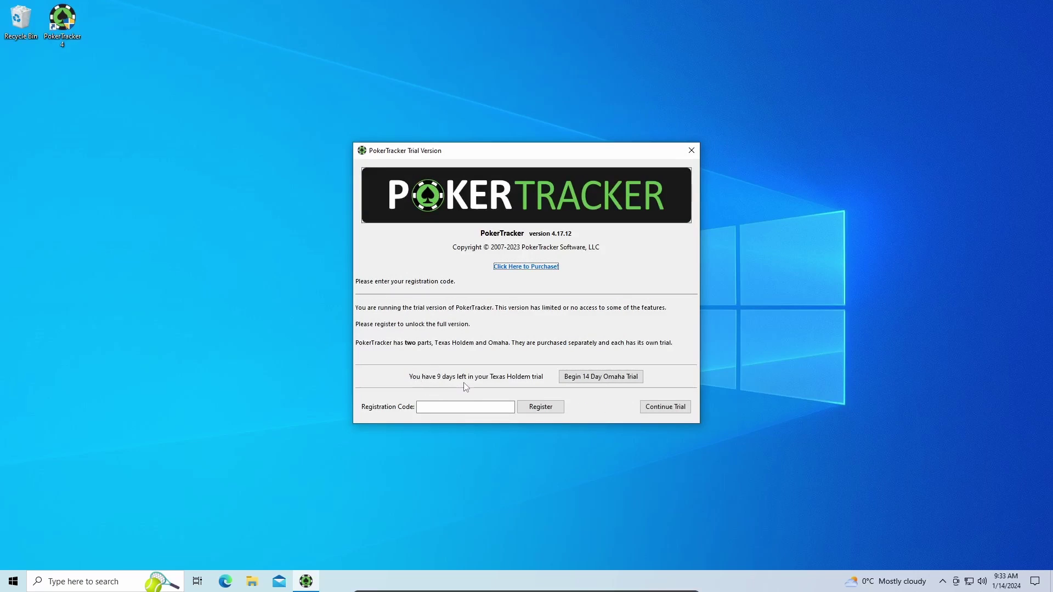
{"action": "key", "text": "Escape"}
- From the taskbar clock, turn off automatic time and set the date to January 12, 2024
{"action": "right_click", "coordinate": [1011, 581]}
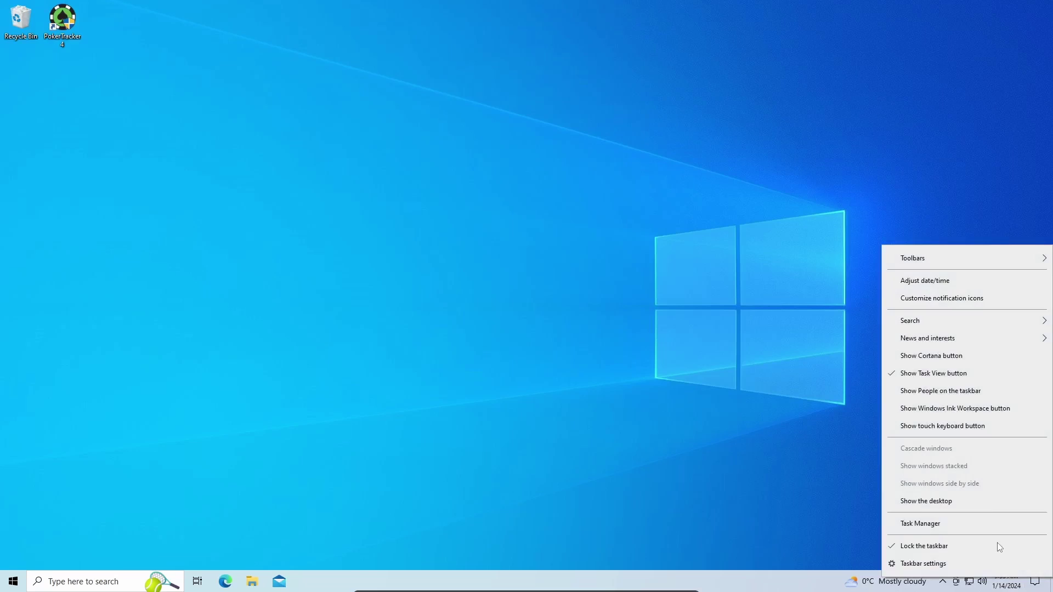
{"action": "left_click", "coordinate": [926, 281]}
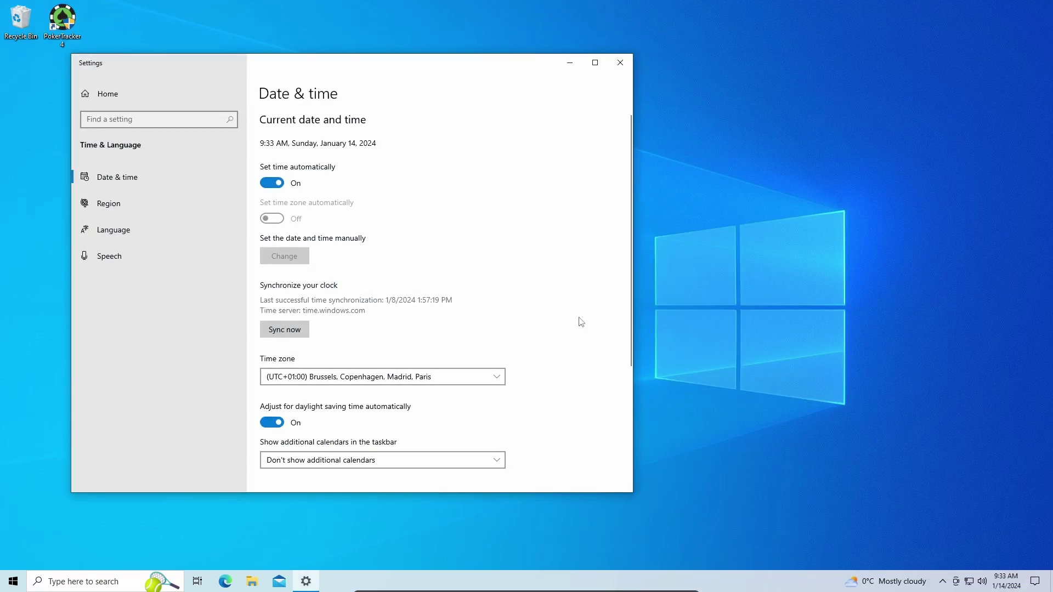
{"action": "left_click", "coordinate": [274, 184]}
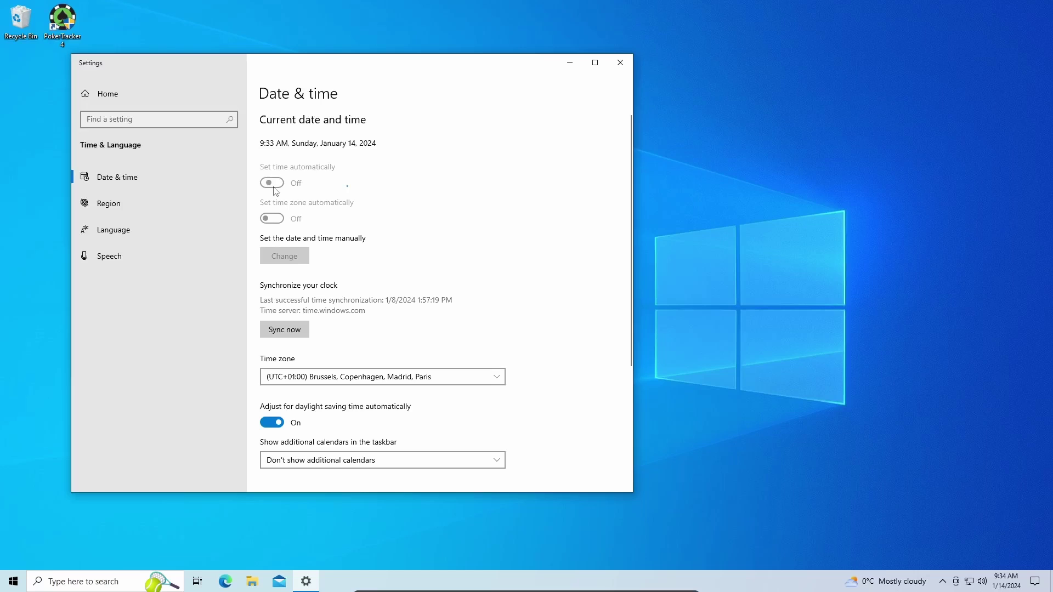
{"action": "left_click", "coordinate": [289, 258]}
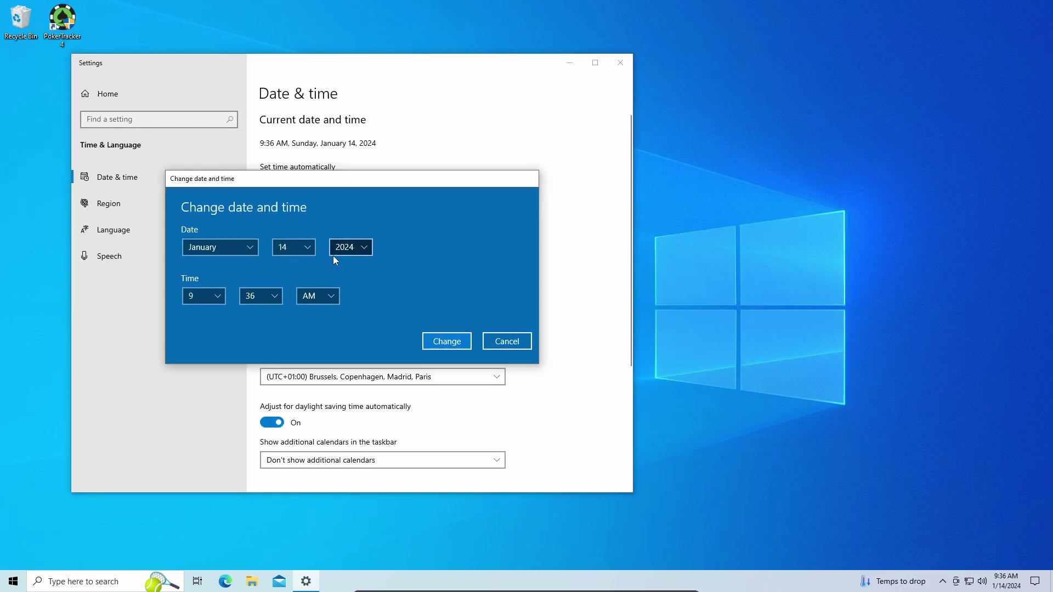
{"action": "left_click", "coordinate": [307, 250]}
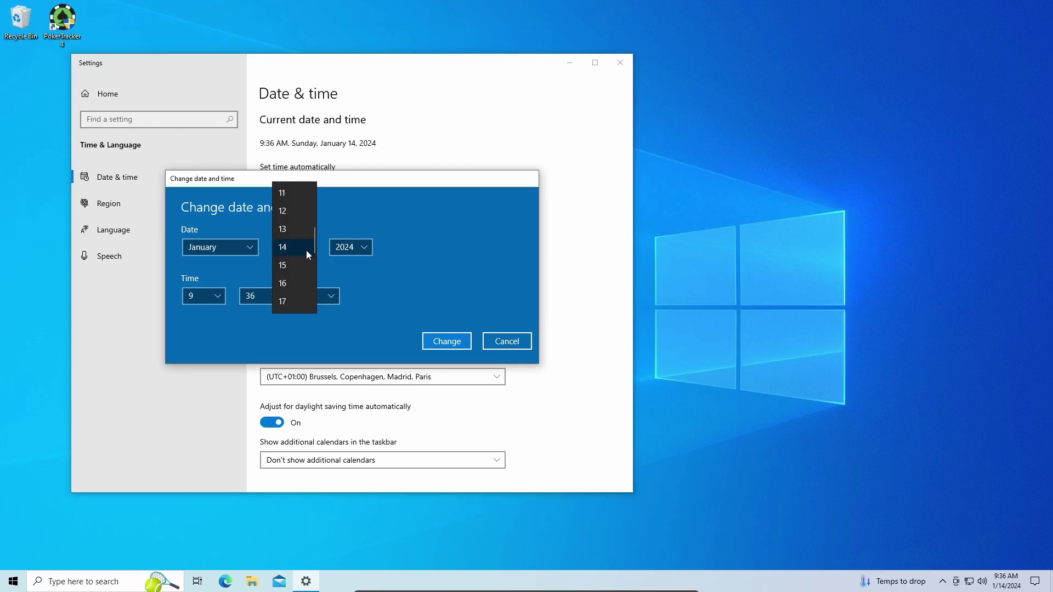
{"action": "left_click", "coordinate": [291, 216]}
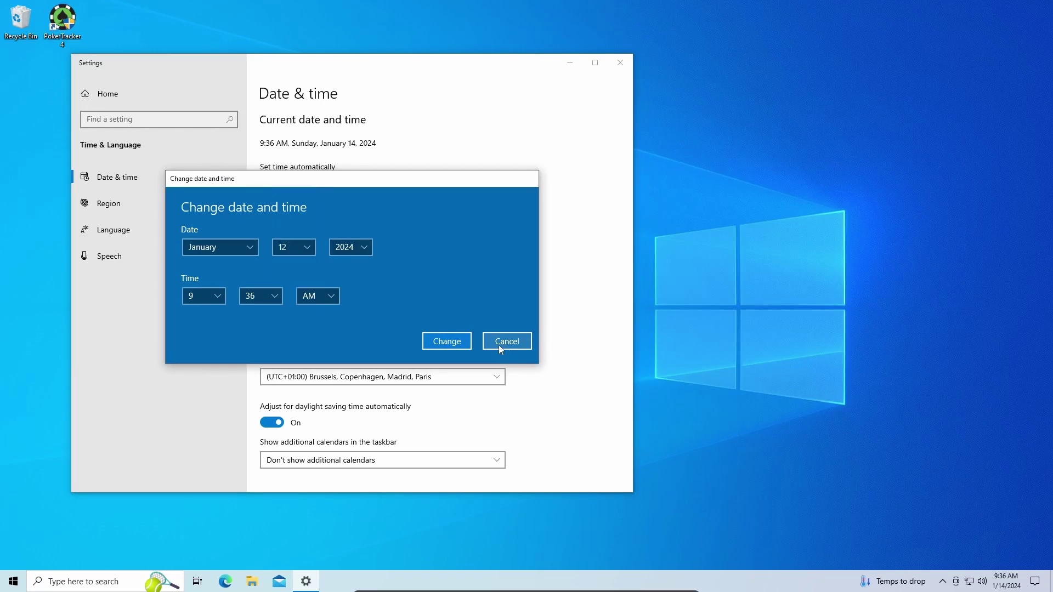
{"action": "left_click", "coordinate": [453, 342]}
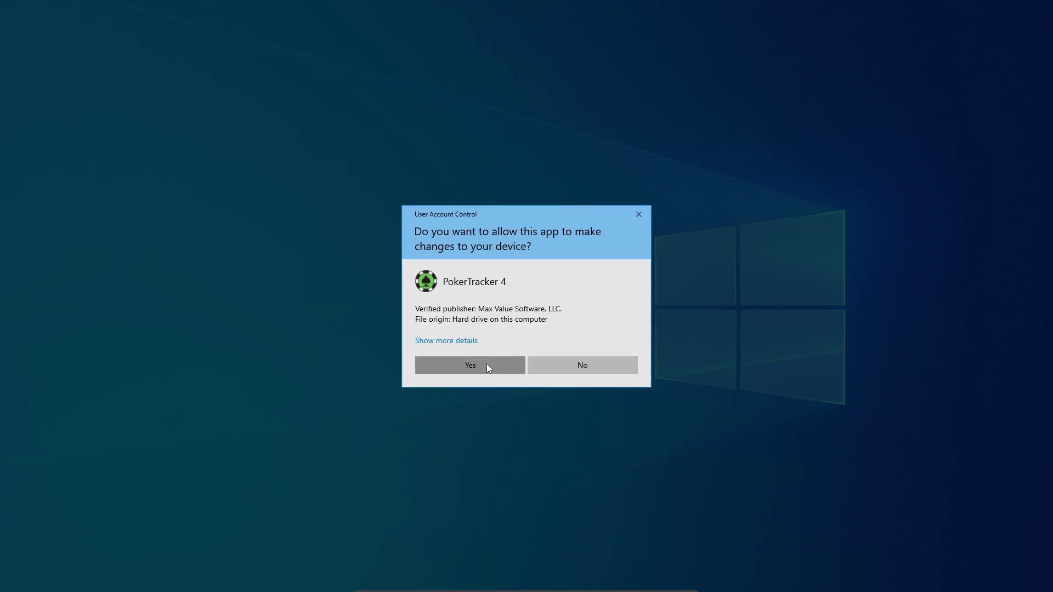
- Allow PokerTracker 4 to start and dismiss the Date Problem warning, revealing 11 trial days
{"action": "left_click", "coordinate": [486, 363]}
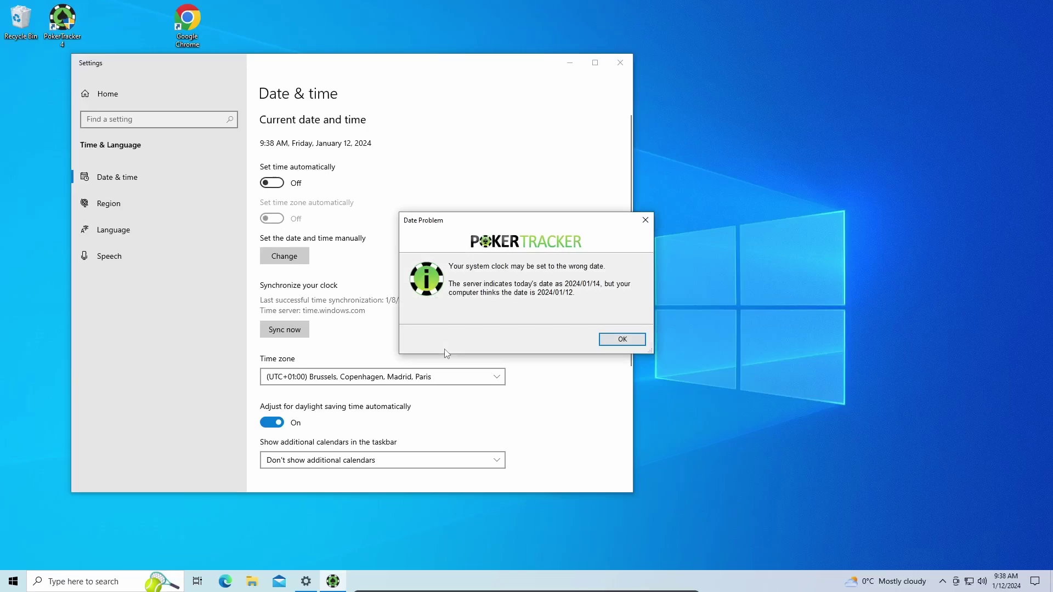
{"action": "left_click", "coordinate": [626, 342]}
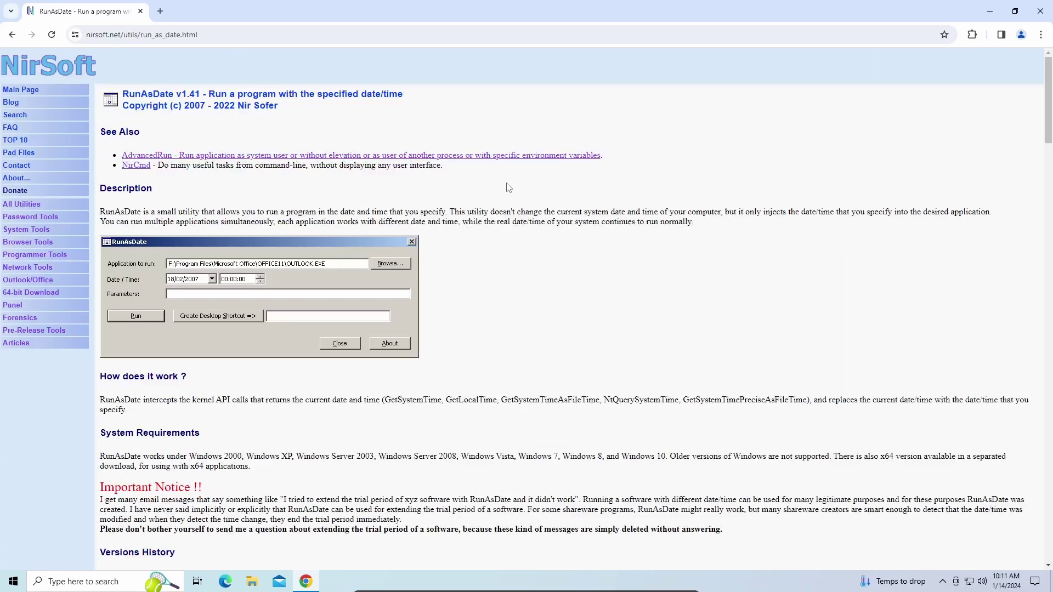
- Download runasdate.zip and runasdate-x64.zip, then start Extract All on runasdate.zip in Downloads
{"action": "scroll", "coordinate": [499, 184], "scroll_direction": "down", "scroll_amount": 7}
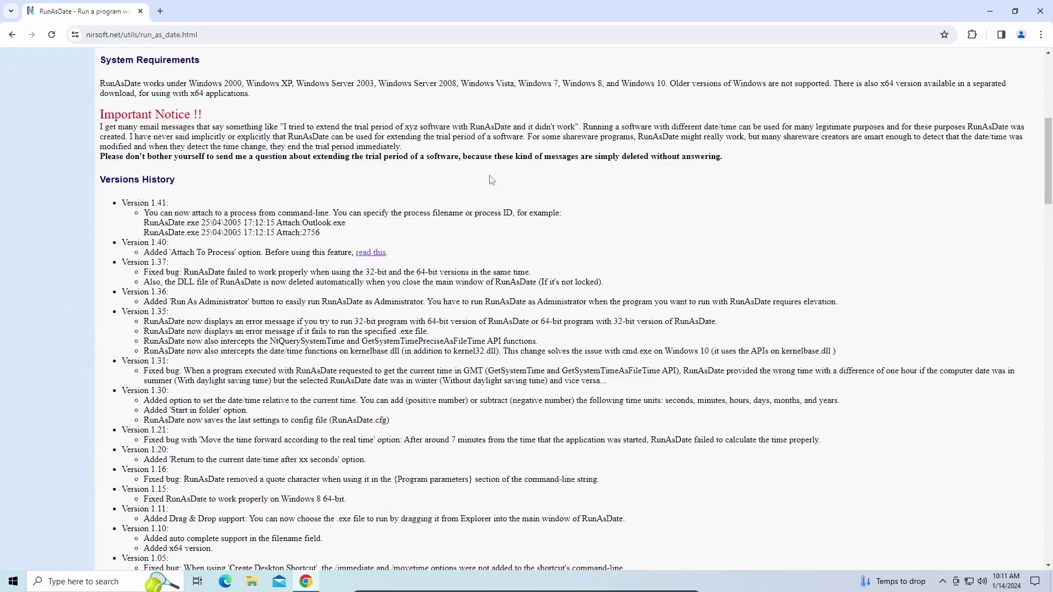
{"action": "scroll", "coordinate": [491, 180], "scroll_direction": "down", "scroll_amount": 4}
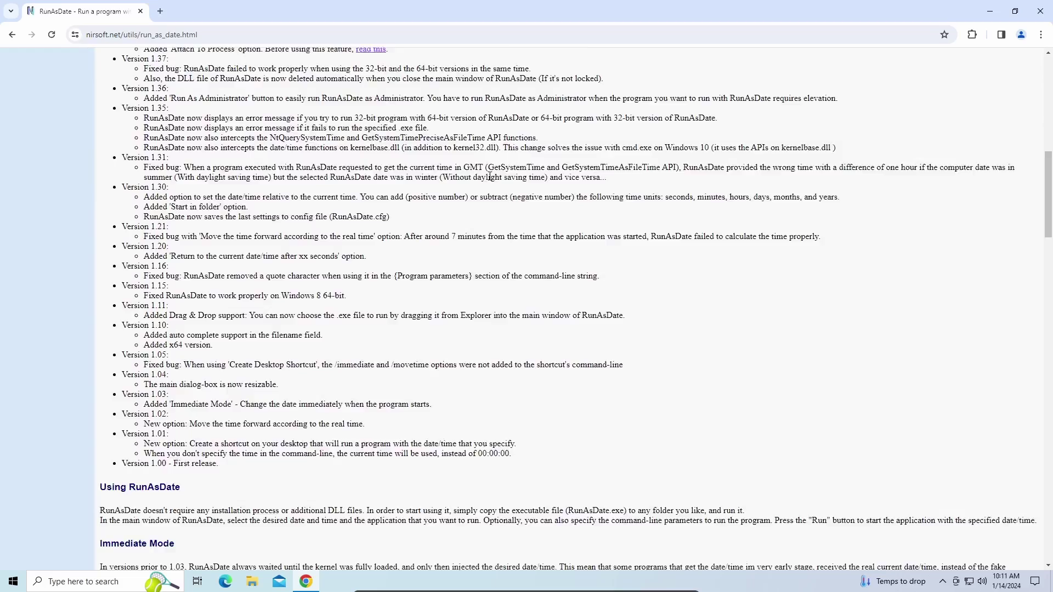
{"action": "scroll", "coordinate": [490, 176], "scroll_direction": "down", "scroll_amount": 20}
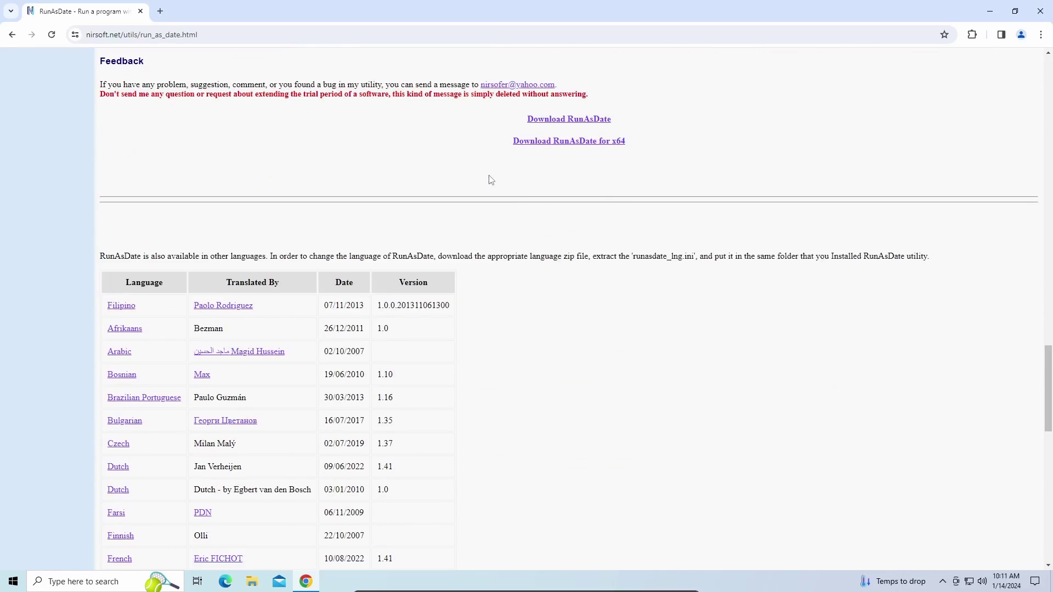
{"action": "scroll", "coordinate": [491, 179], "scroll_direction": "up", "scroll_amount": 1}
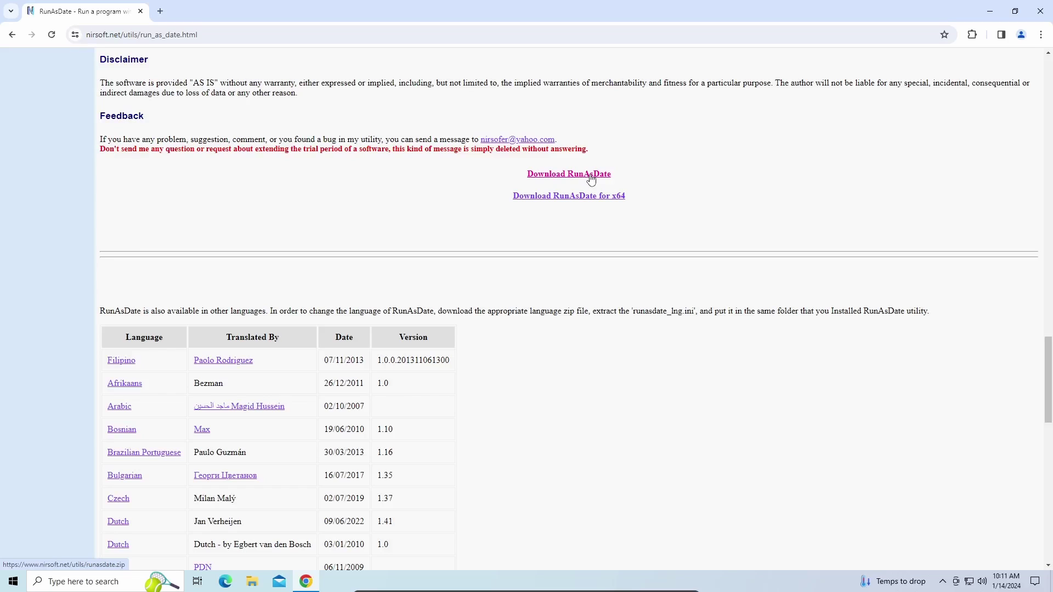
{"action": "left_click", "coordinate": [591, 179]}
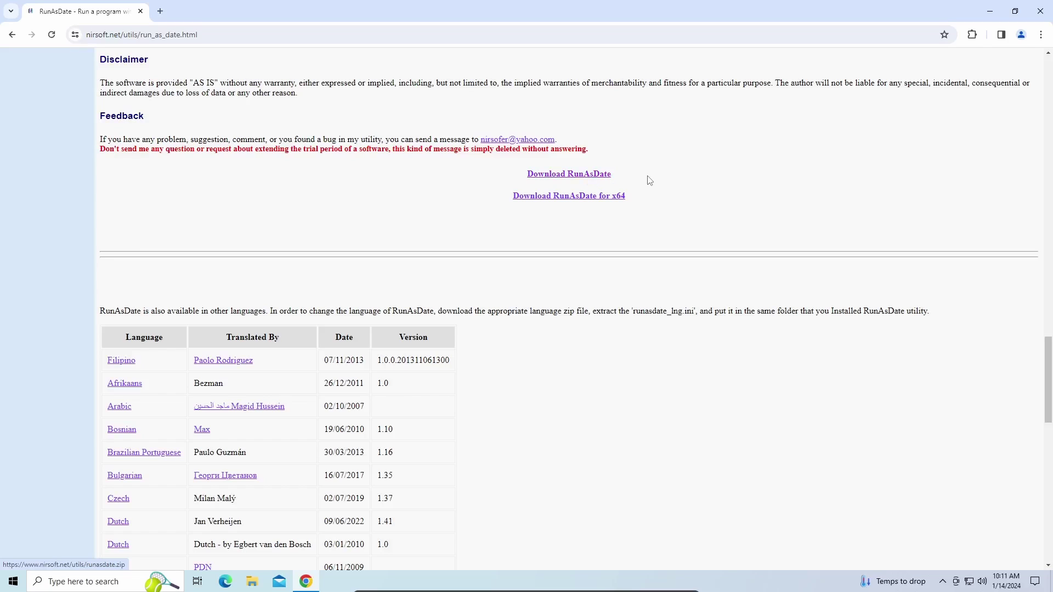
{"action": "left_click", "coordinate": [585, 197]}
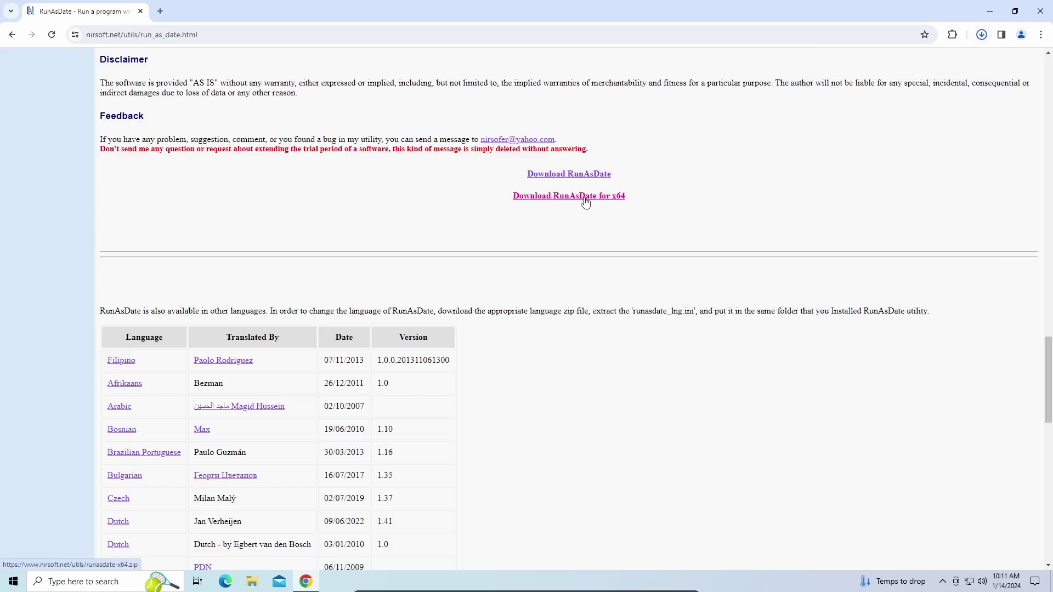
{"action": "right_click", "coordinate": [357, 220]}
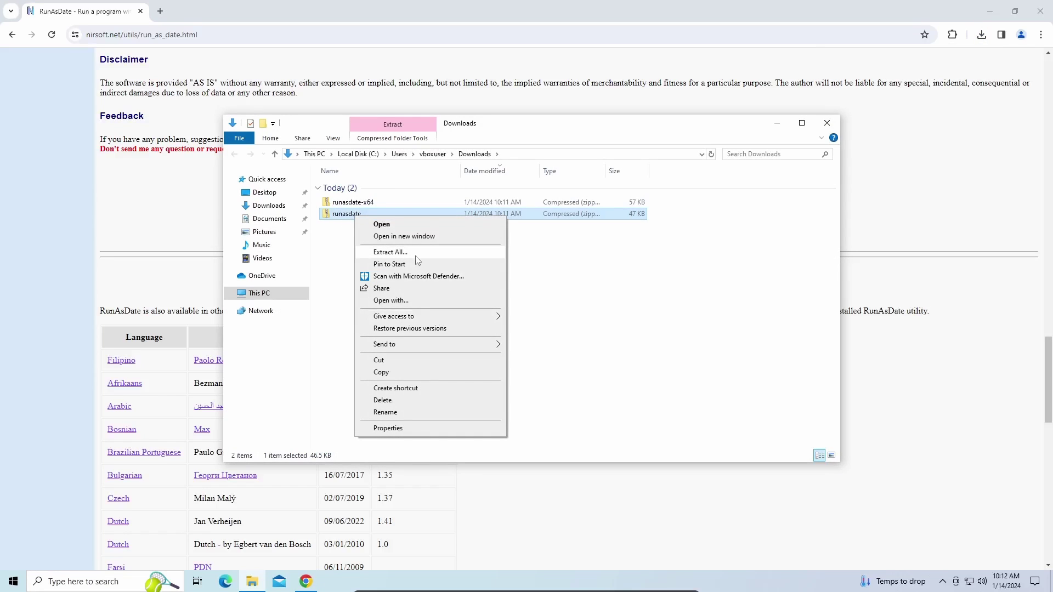
{"action": "left_click", "coordinate": [415, 256]}
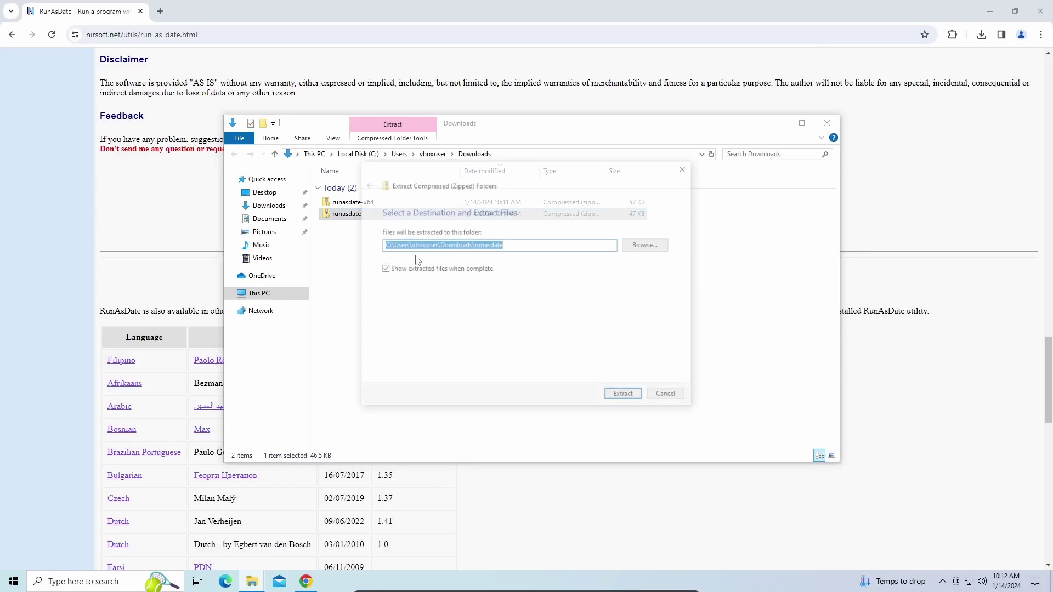
- Extract and run RunAsDate, choosing PokerTracker4.exe as the program and 1/10/2024 as the date
{"action": "left_click", "coordinate": [620, 397]}
{"action": "double_click", "coordinate": [356, 236]}
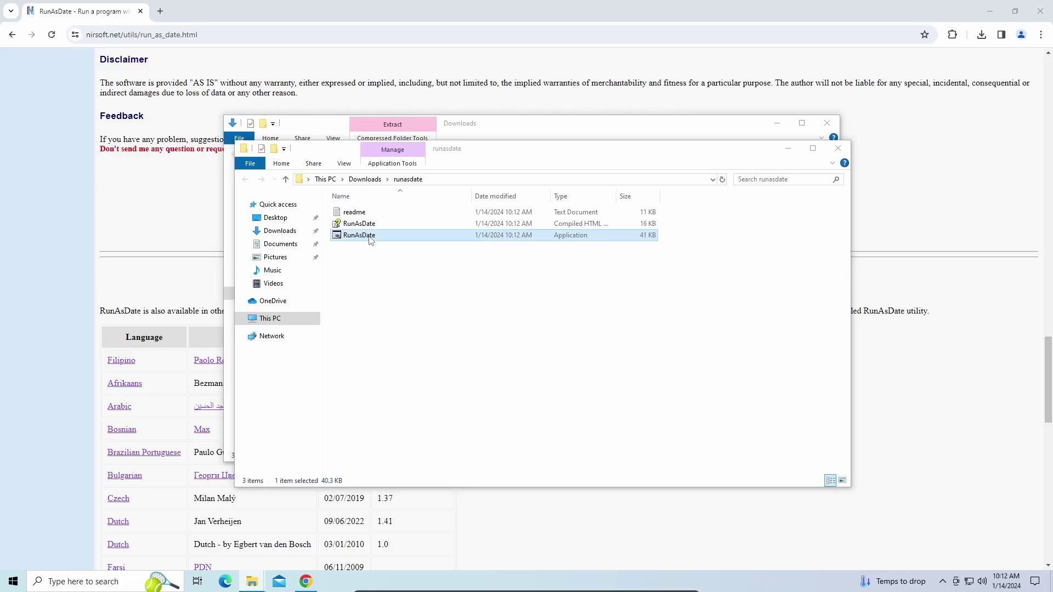
{"action": "left_click", "coordinate": [467, 366]}
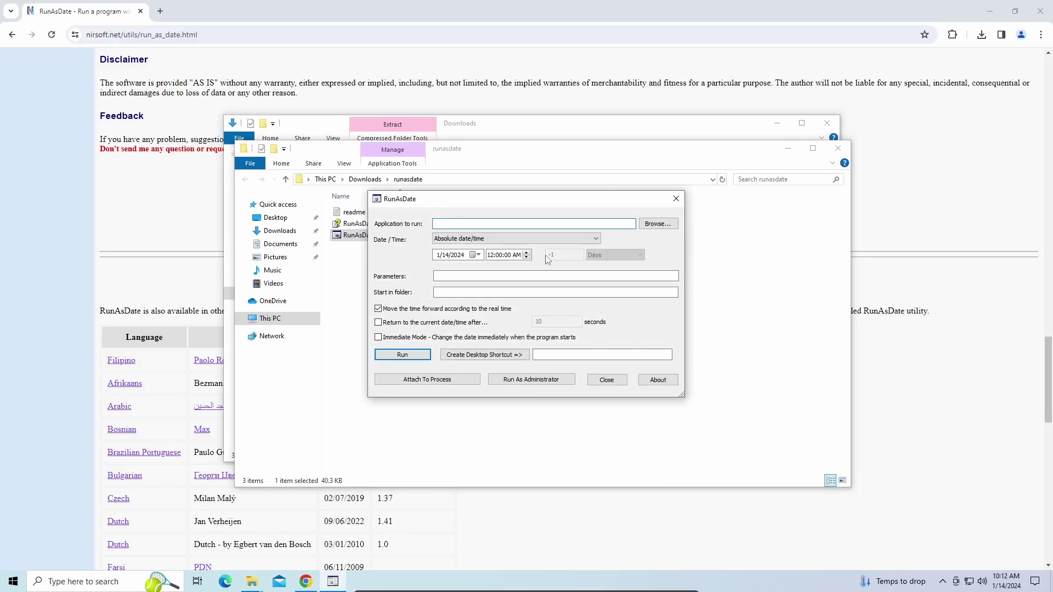
{"action": "left_click", "coordinate": [655, 227]}
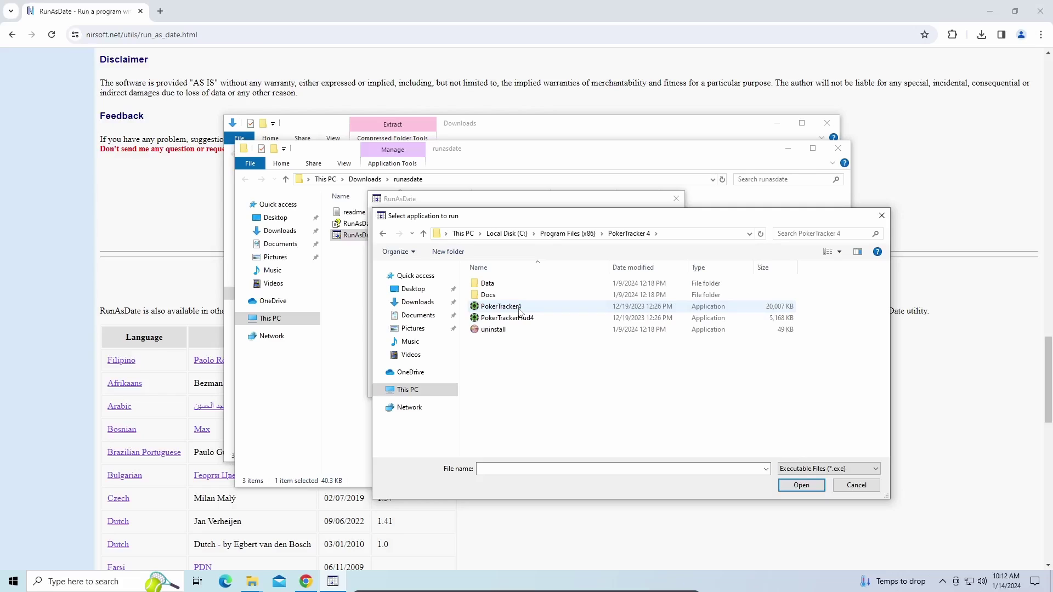
{"action": "double_click", "coordinate": [500, 307]}
{"action": "left_click", "coordinate": [445, 255]}
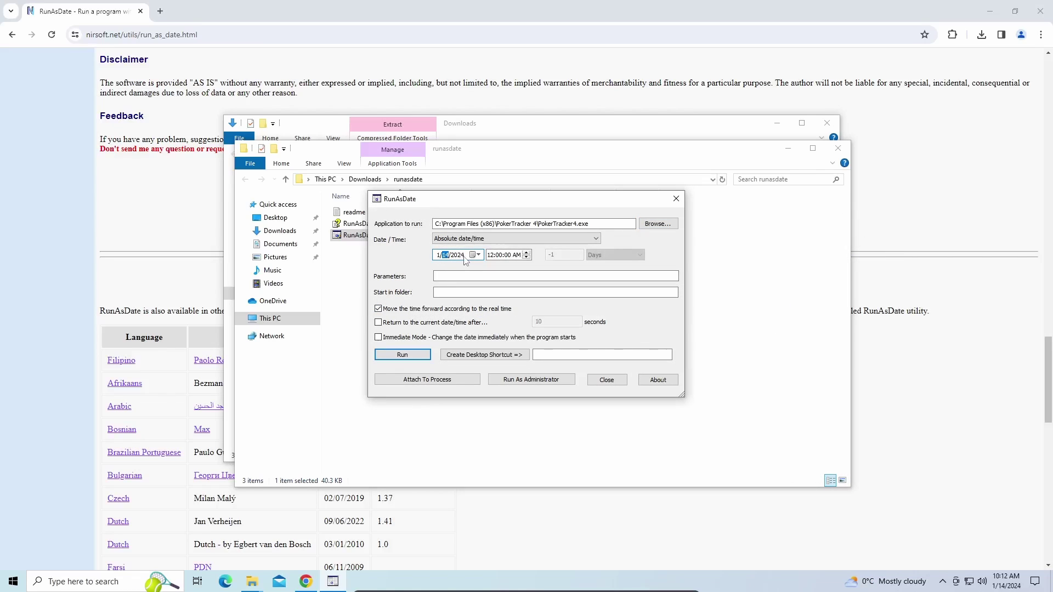
{"action": "type", "text": "10"}
- Create a desktop shortcut named 'pk4 runAsDate' and close RunAsDate
{"action": "left_click", "coordinate": [556, 352]}
{"action": "type", "text": "pk4 runAsDatre"}
{"action": "key", "text": "BackSpace"}
{"action": "key", "text": "BackSpace"}
{"action": "type", "text": "e"}
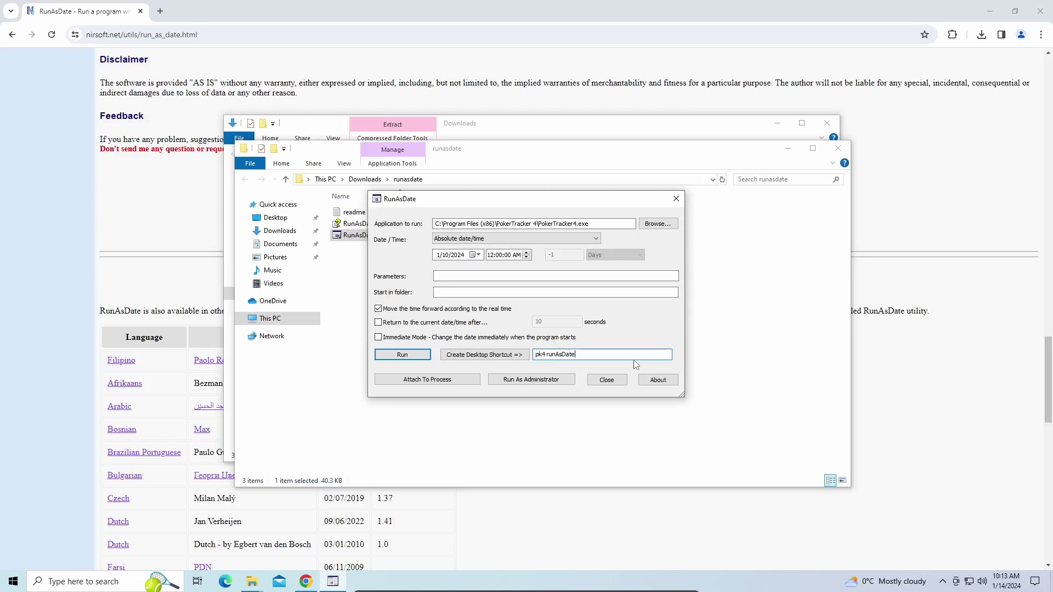
{"action": "left_click", "coordinate": [499, 355]}
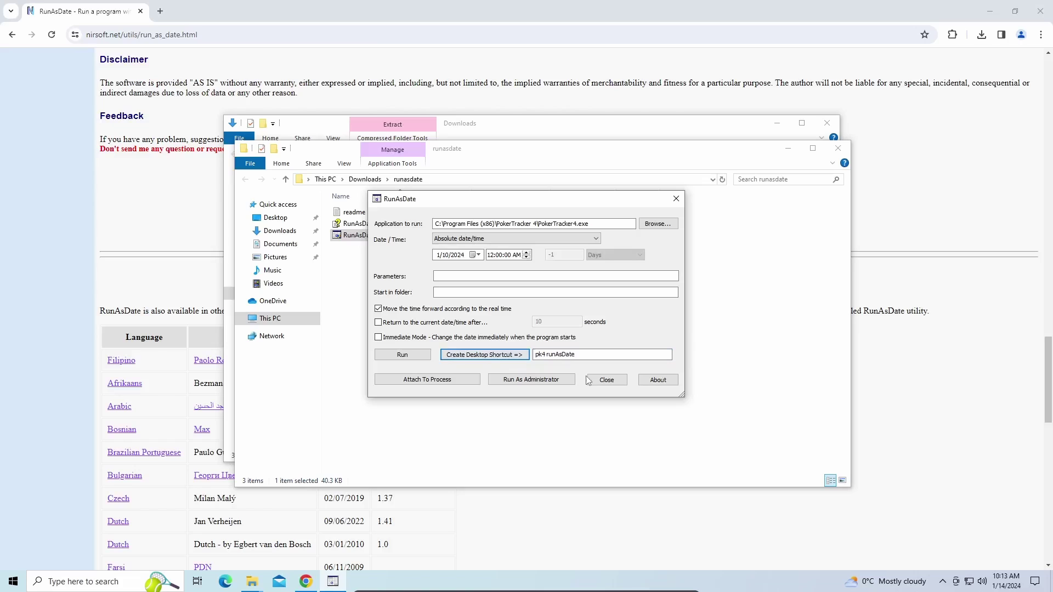
{"action": "left_click", "coordinate": [606, 379]}
- Close the Explorer windows, launch the pk4 RunAsDate shortcut, and dismiss PokerTracker's clock warning
{"action": "left_click", "coordinate": [838, 148]}
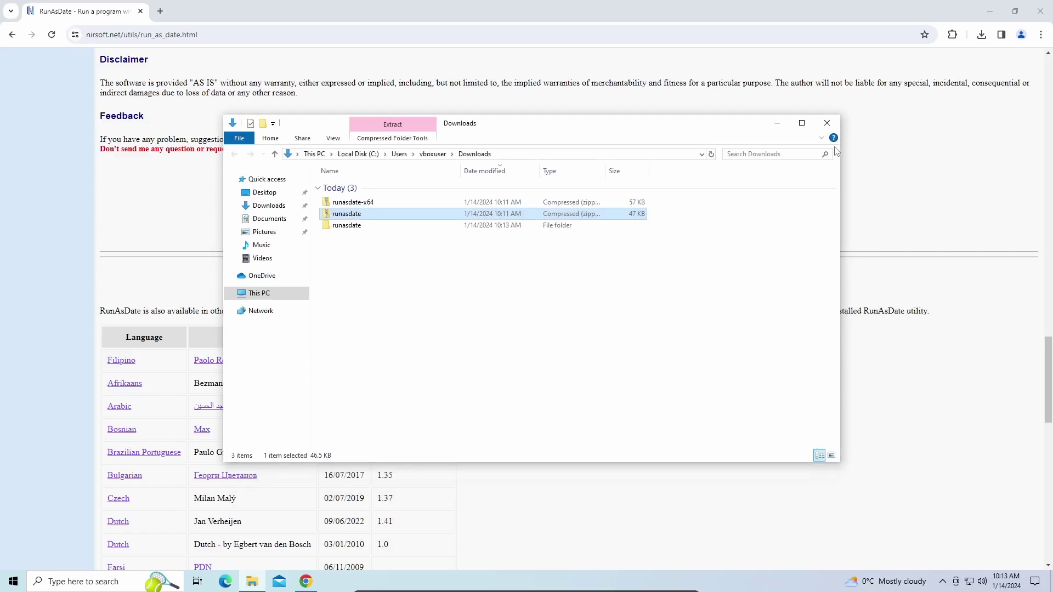
{"action": "left_click", "coordinate": [827, 123]}
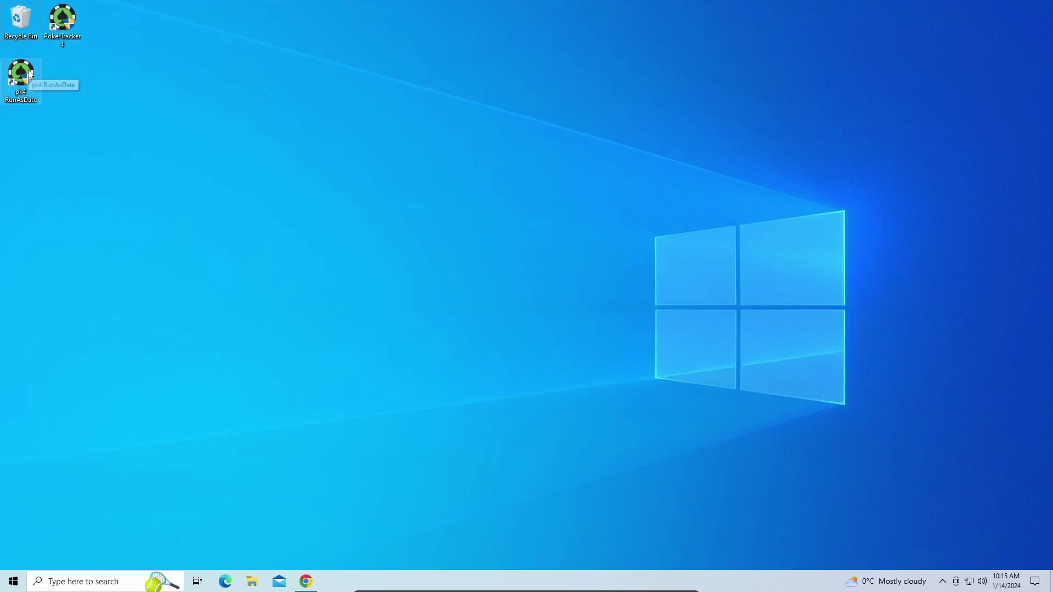
{"action": "left_click", "coordinate": [30, 75]}
{"action": "double_click", "coordinate": [31, 75]}
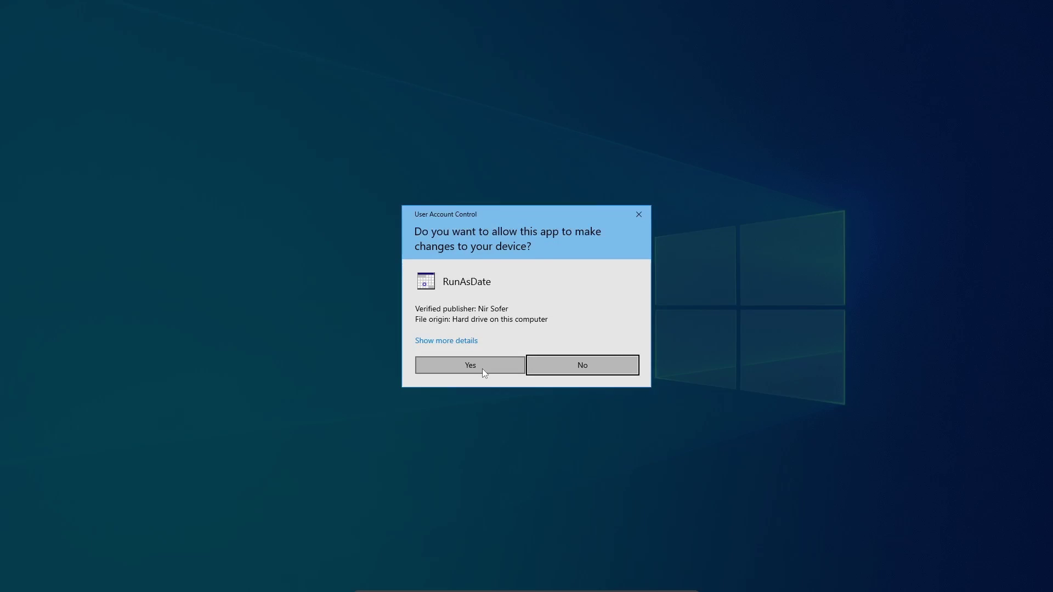
{"action": "left_click", "coordinate": [470, 365]}
{"action": "left_click", "coordinate": [622, 340]}
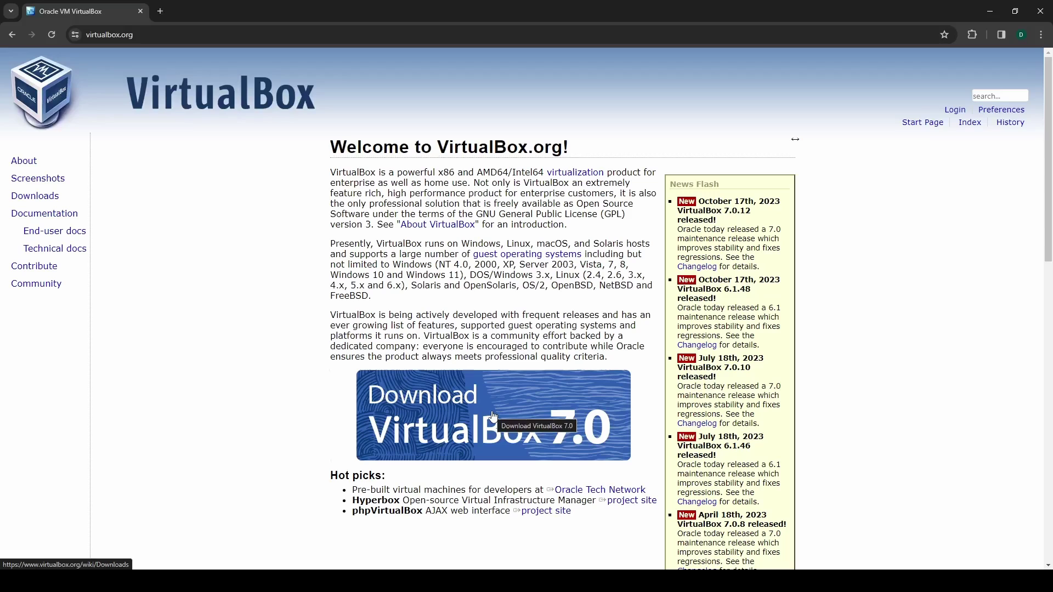
- Download the VirtualBox 7.0 installer for Windows hosts and run it
{"action": "left_click", "coordinate": [492, 417]}
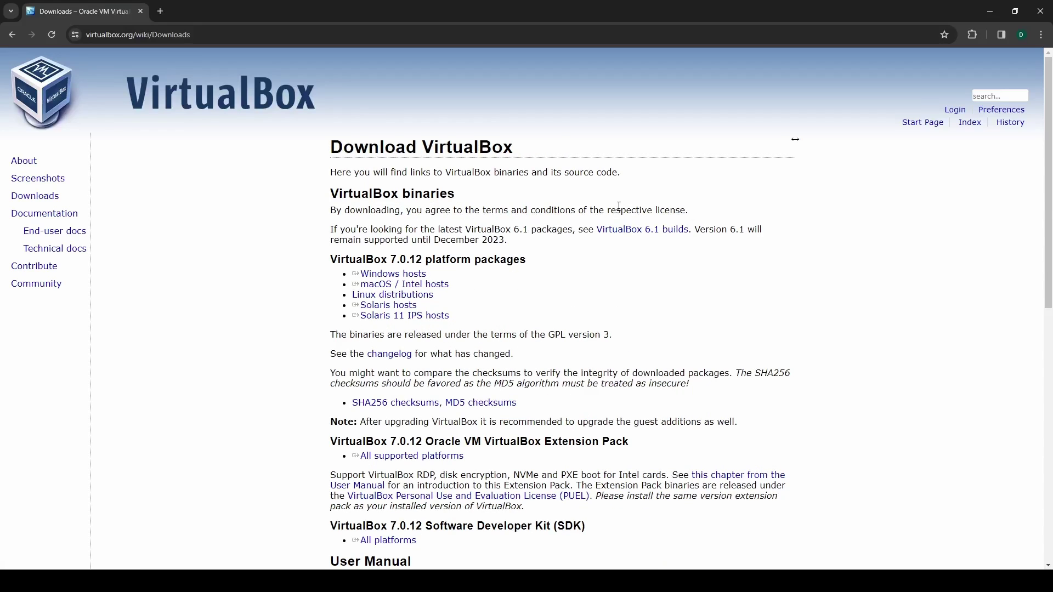
{"action": "left_click", "coordinate": [406, 275]}
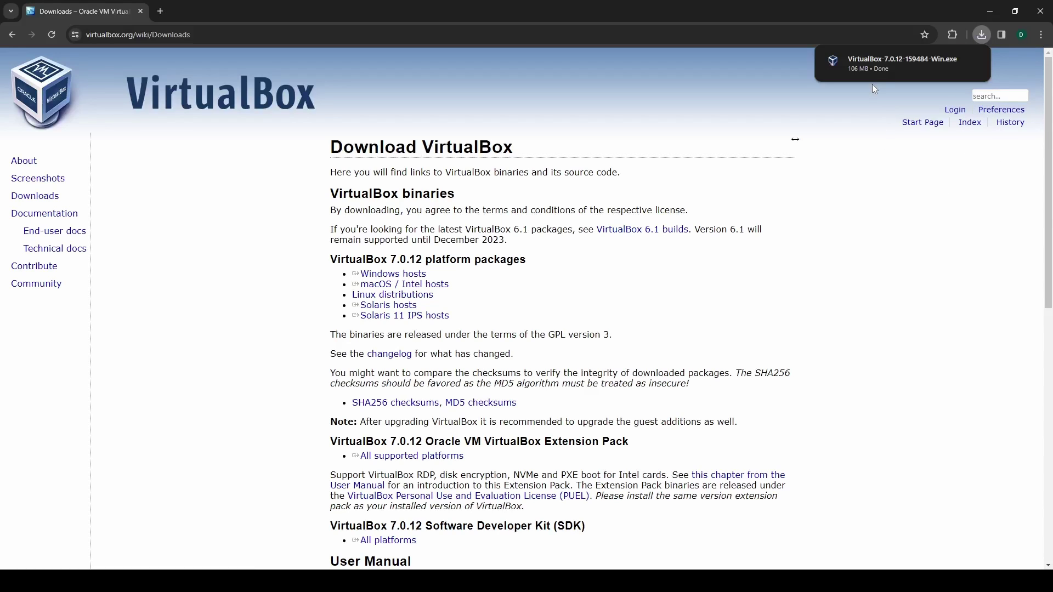
{"action": "left_click", "coordinate": [898, 58]}
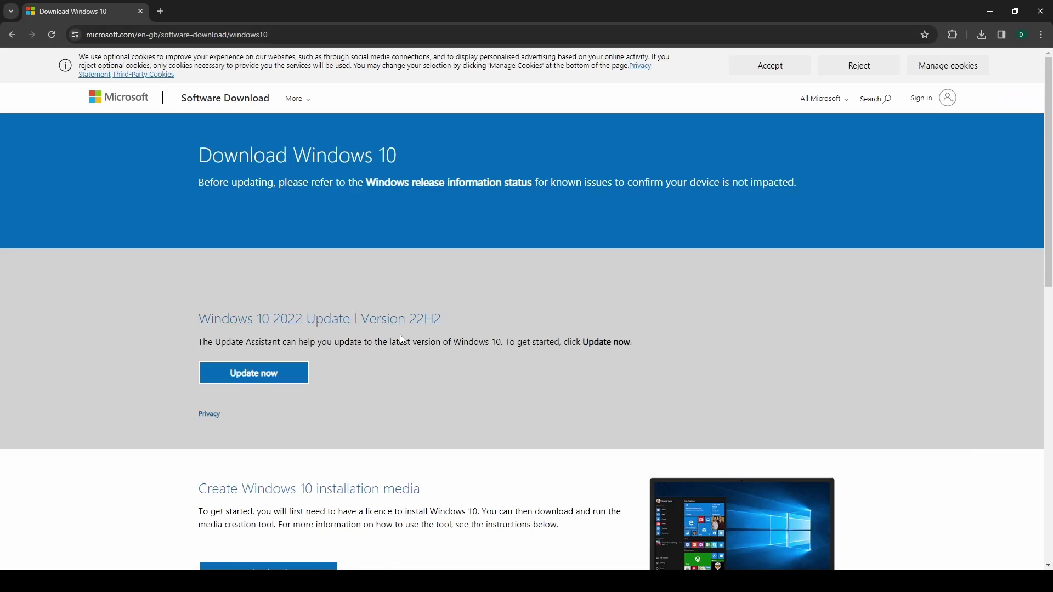
- Download the Windows 10 Media Creation Tool and open Chrome's recent downloads list
{"action": "scroll", "coordinate": [406, 337], "scroll_direction": "down", "scroll_amount": 4}
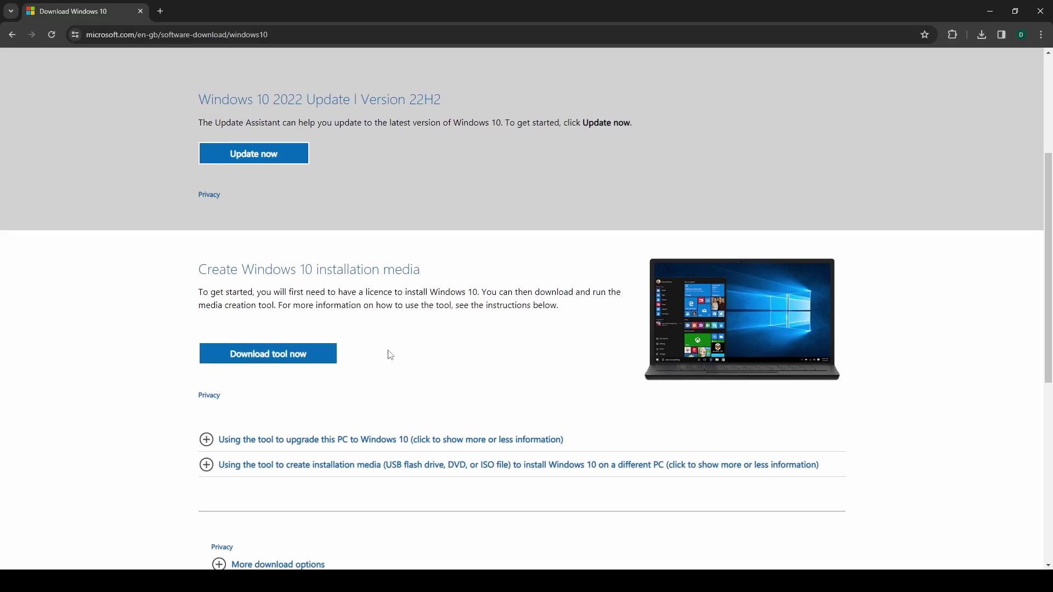
{"action": "left_click", "coordinate": [268, 358]}
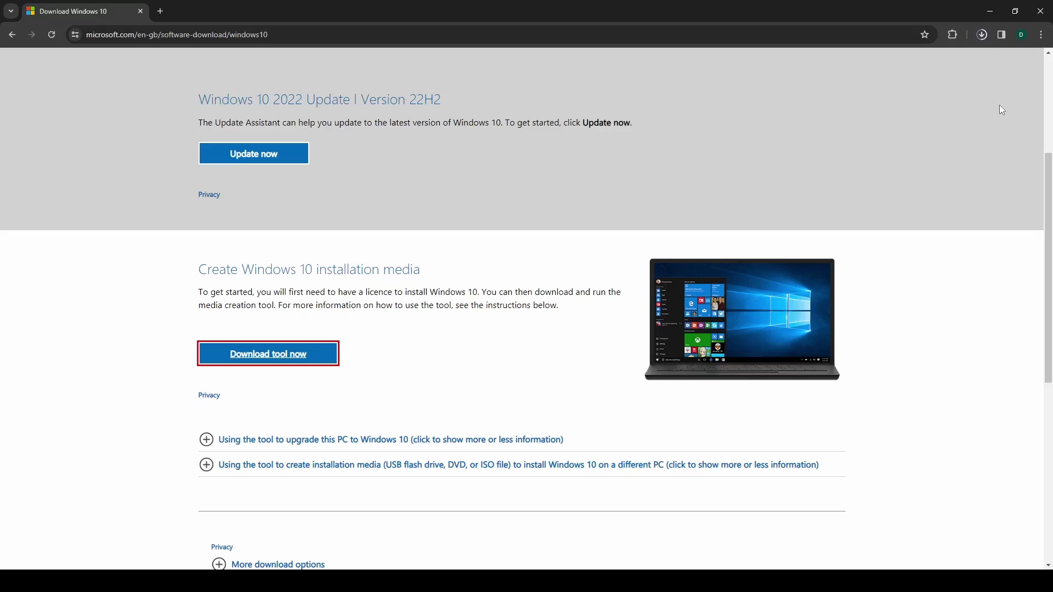
{"action": "left_click", "coordinate": [983, 35]}
{"action": "mouse_move", "coordinate": [906, 88]}
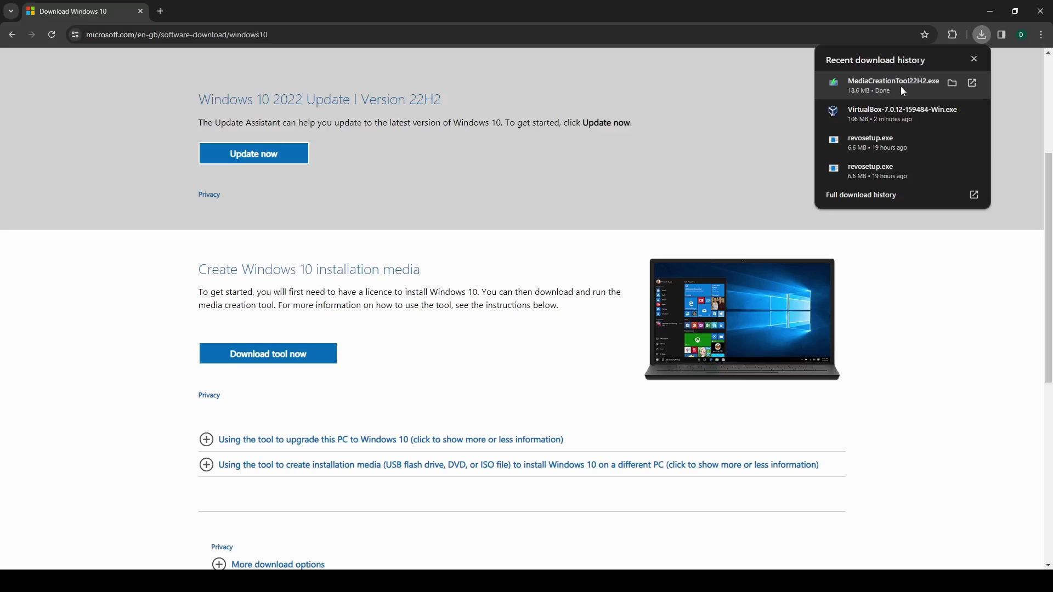
- Run MediaCreationTool22H2.exe, accept the license, and choose installation media with default language and edition
{"action": "left_click", "coordinate": [912, 82]}
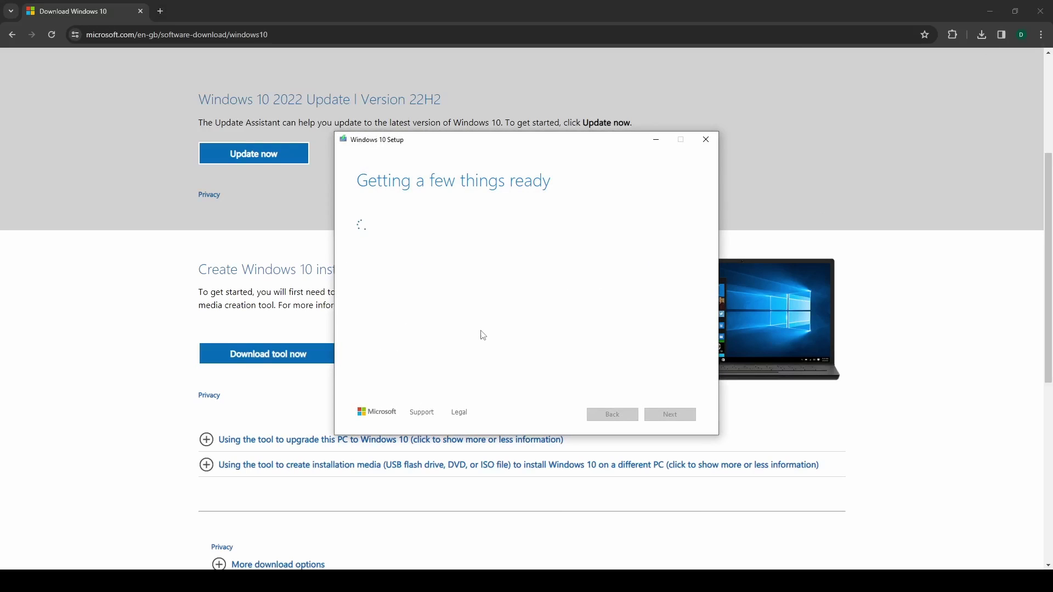
{"action": "left_click", "coordinate": [669, 419]}
{"action": "left_click", "coordinate": [364, 236]}
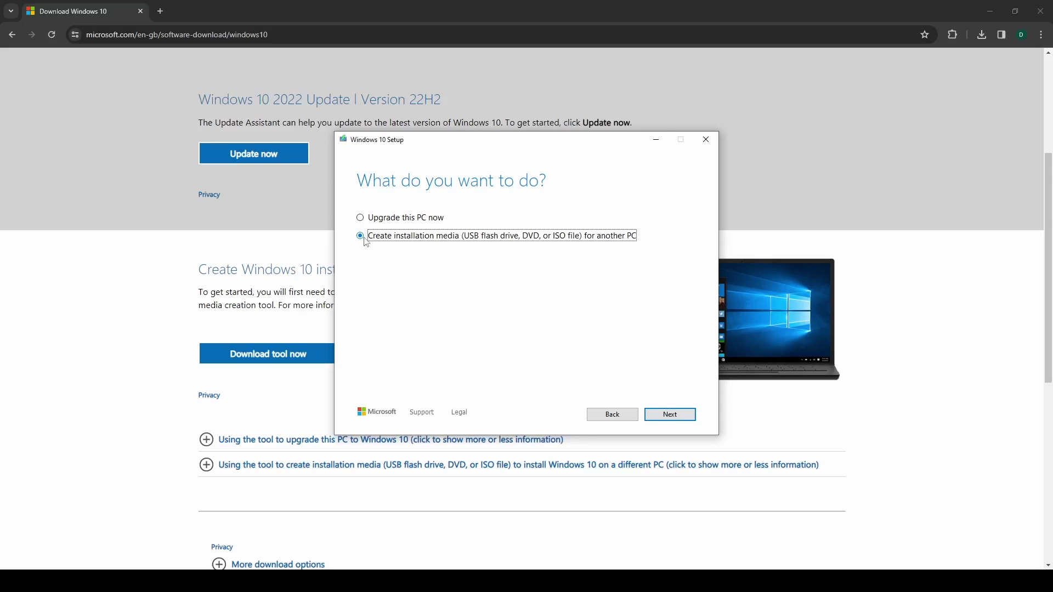
{"action": "left_click", "coordinate": [671, 418]}
{"action": "left_click", "coordinate": [672, 417]}
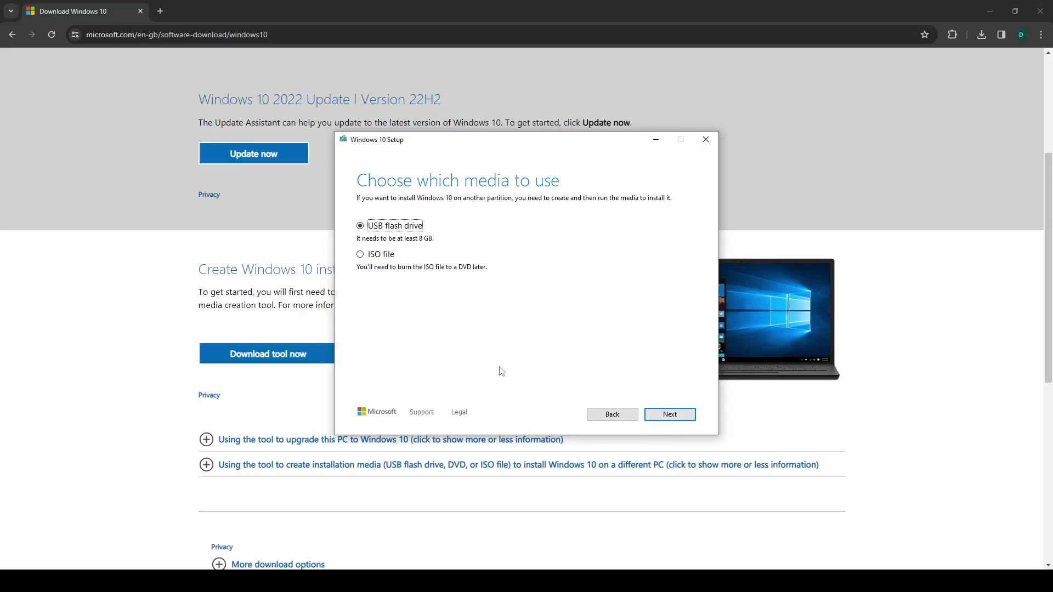
- Choose an ISO file, save it as 'Windows iso' in D:\virtual machine, and finish
{"action": "left_click", "coordinate": [363, 257]}
{"action": "left_click", "coordinate": [675, 419]}
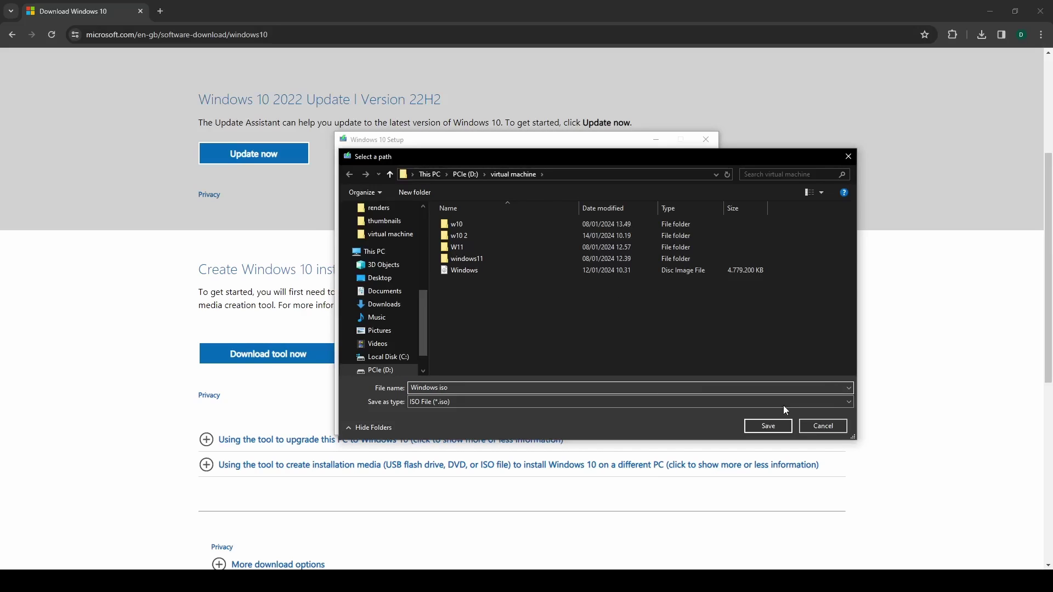
{"action": "left_click", "coordinate": [767, 425]}
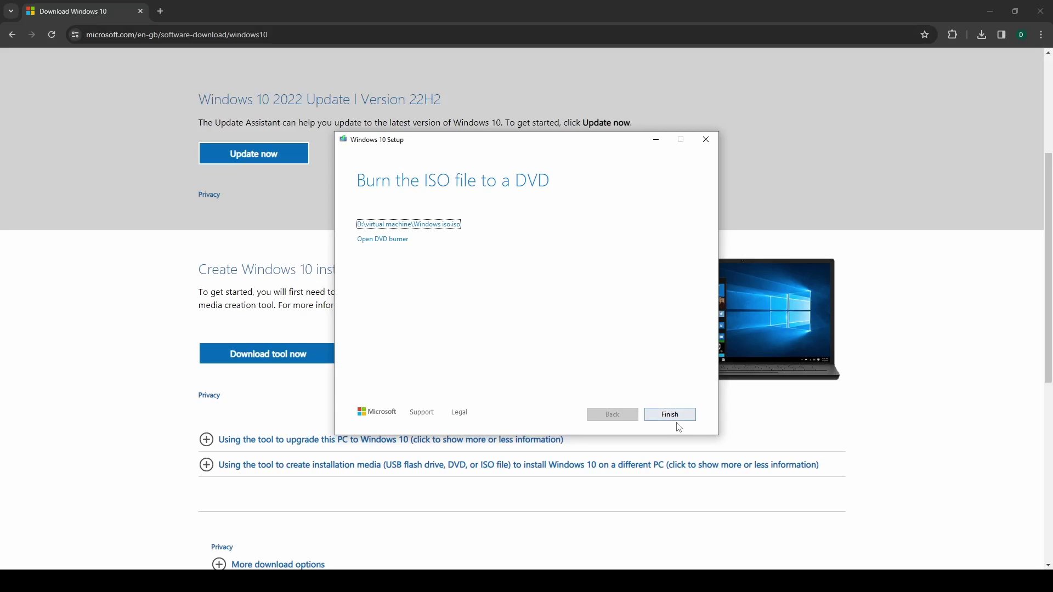
{"action": "left_click", "coordinate": [670, 415]}
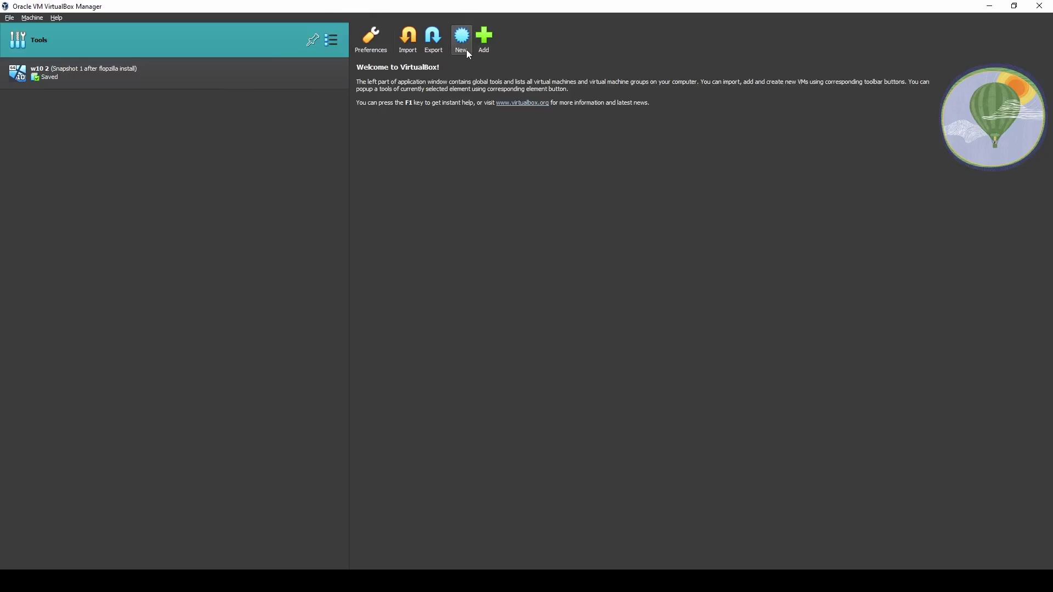
- Start a new VM 'windows 10 vm' from Windows iso.iso with Guest Additions on and a space-free hostname
{"action": "left_click", "coordinate": [466, 51]}
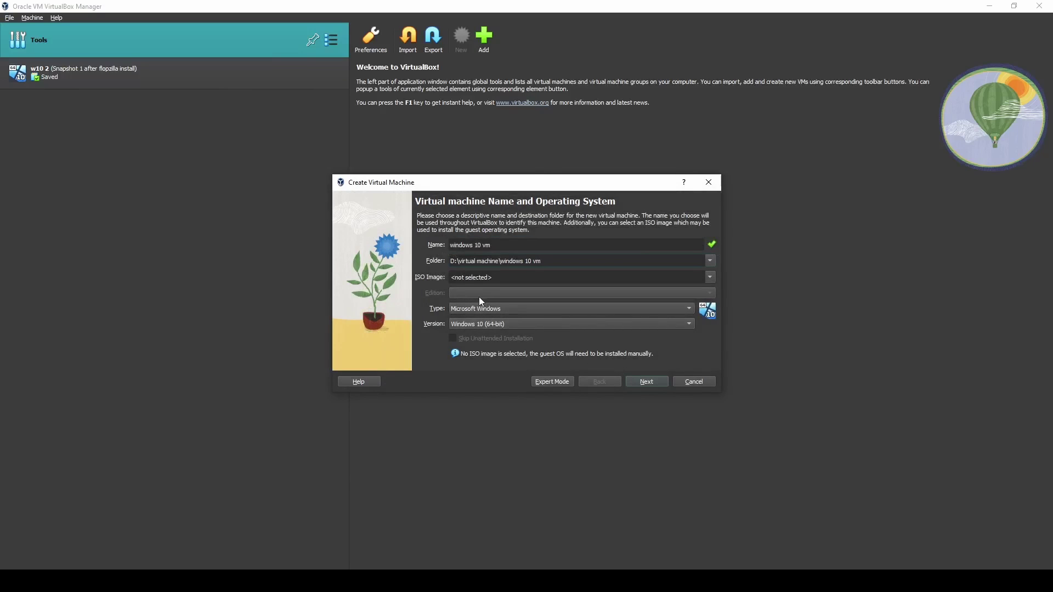
{"action": "left_click", "coordinate": [709, 278]}
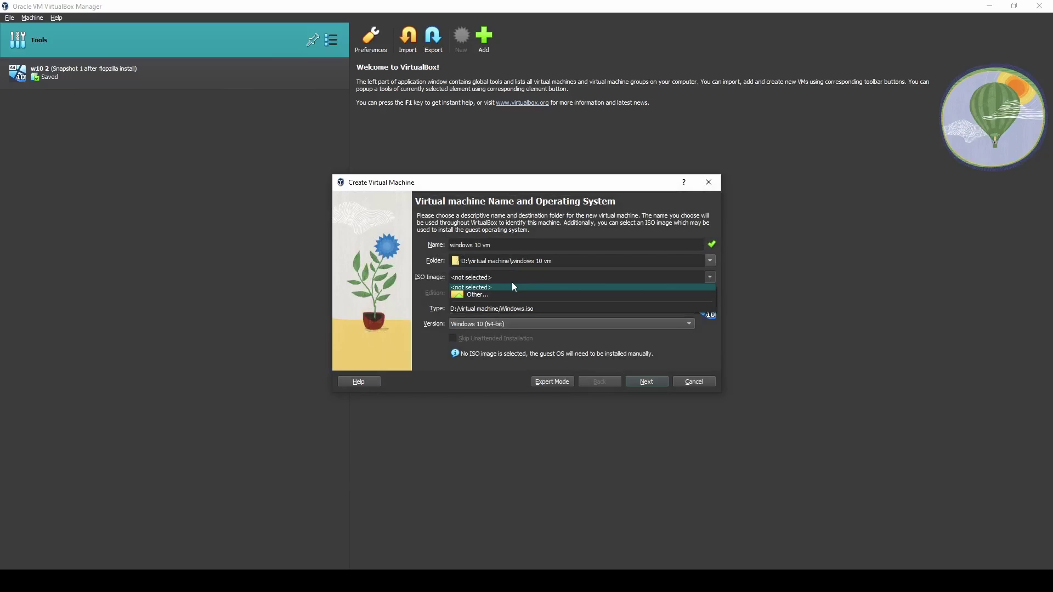
{"action": "left_click", "coordinate": [488, 295]}
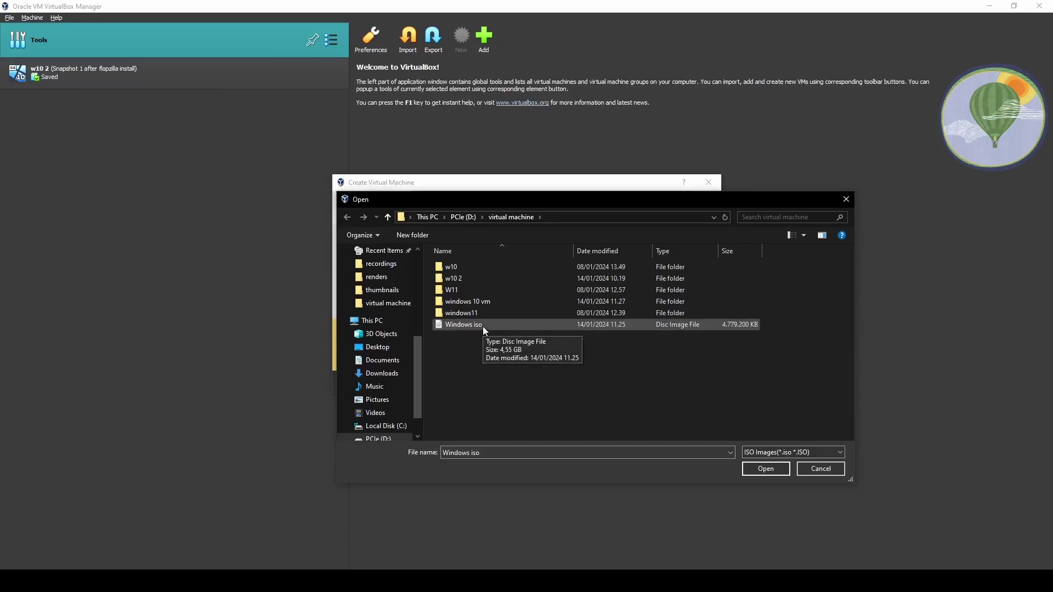
{"action": "double_click", "coordinate": [483, 325]}
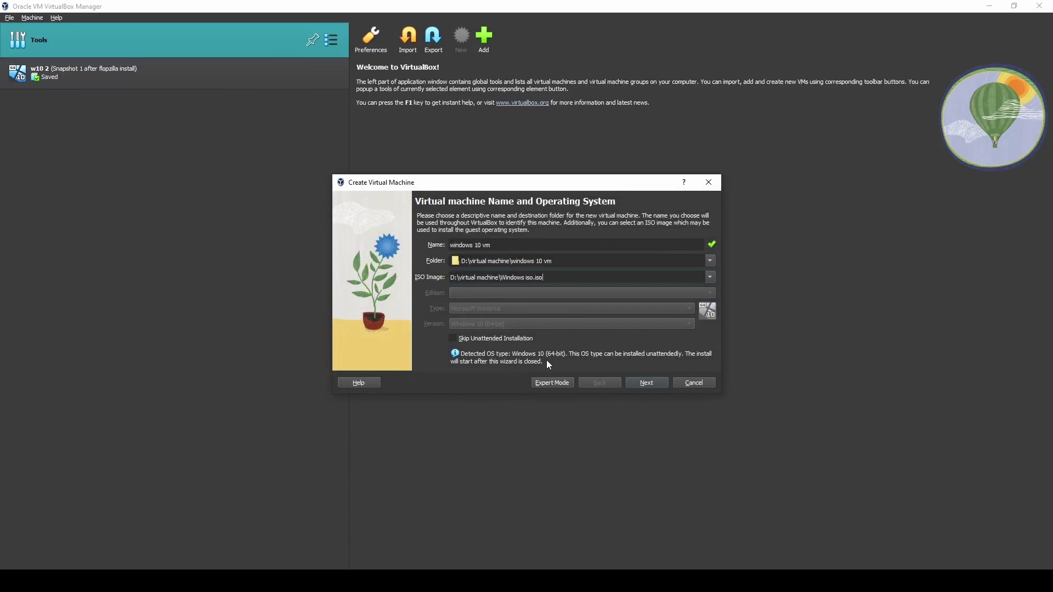
{"action": "left_click", "coordinate": [652, 388]}
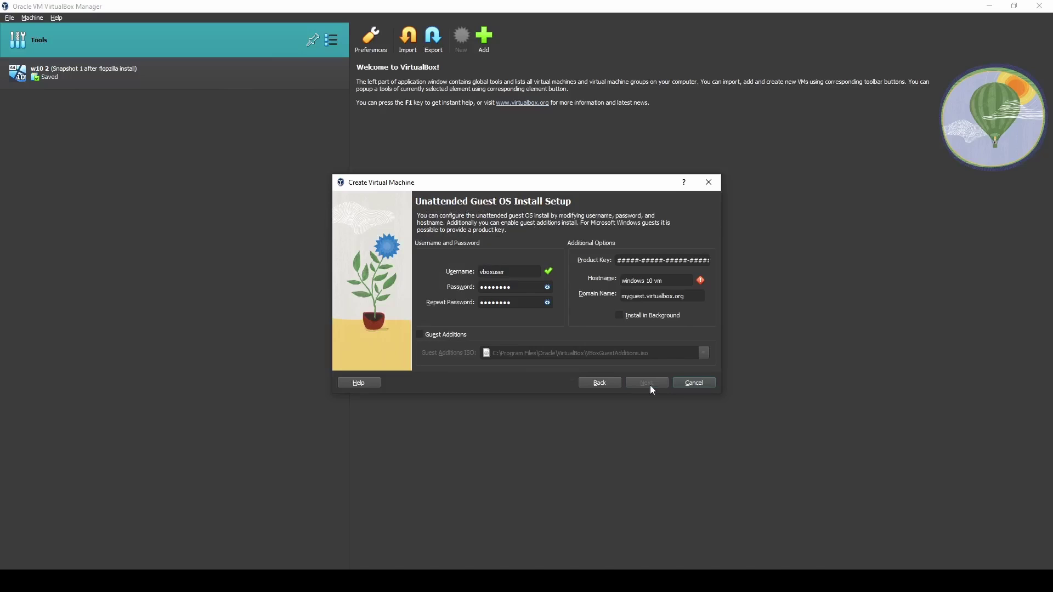
{"action": "left_click", "coordinate": [420, 333]}
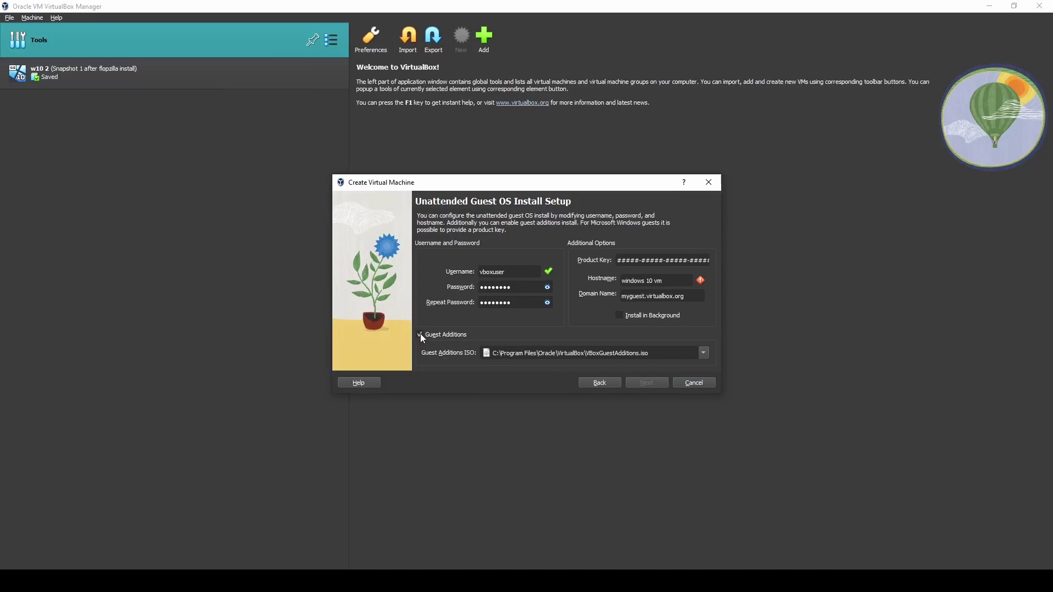
{"action": "left_click", "coordinate": [646, 281]}
{"action": "key", "text": "BackSpace"}
{"action": "left_click", "coordinate": [652, 382]}
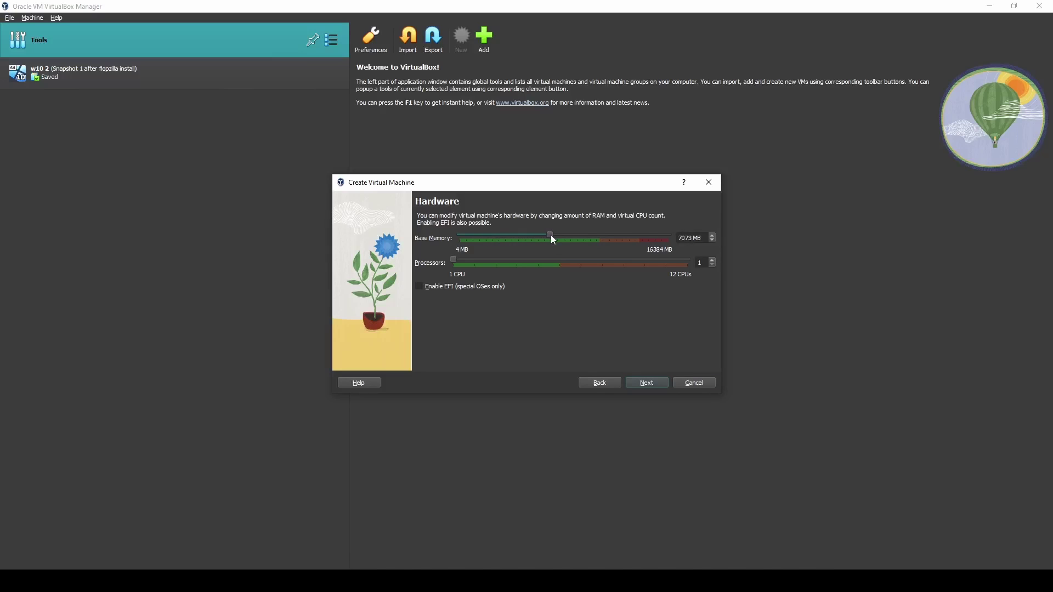
- Raise base memory to 8192 MB and keep the 50 GB virtual hard disk, reaching the Summary
{"action": "left_click_drag", "start_coordinate": [551, 235], "coordinate": [563, 232]}
{"action": "left_click", "coordinate": [646, 383]}
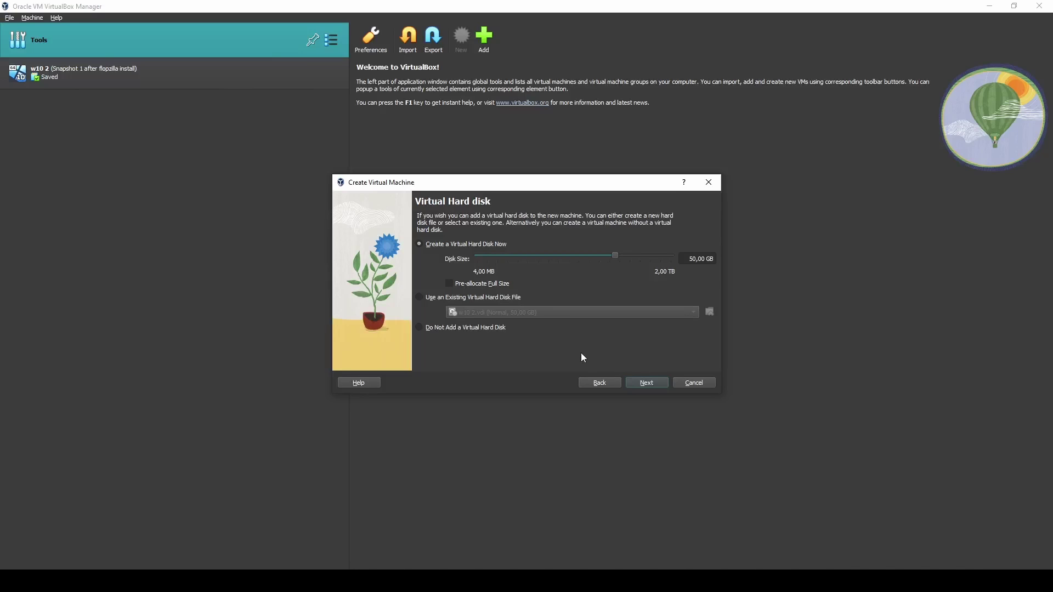
{"action": "left_click", "coordinate": [647, 383]}
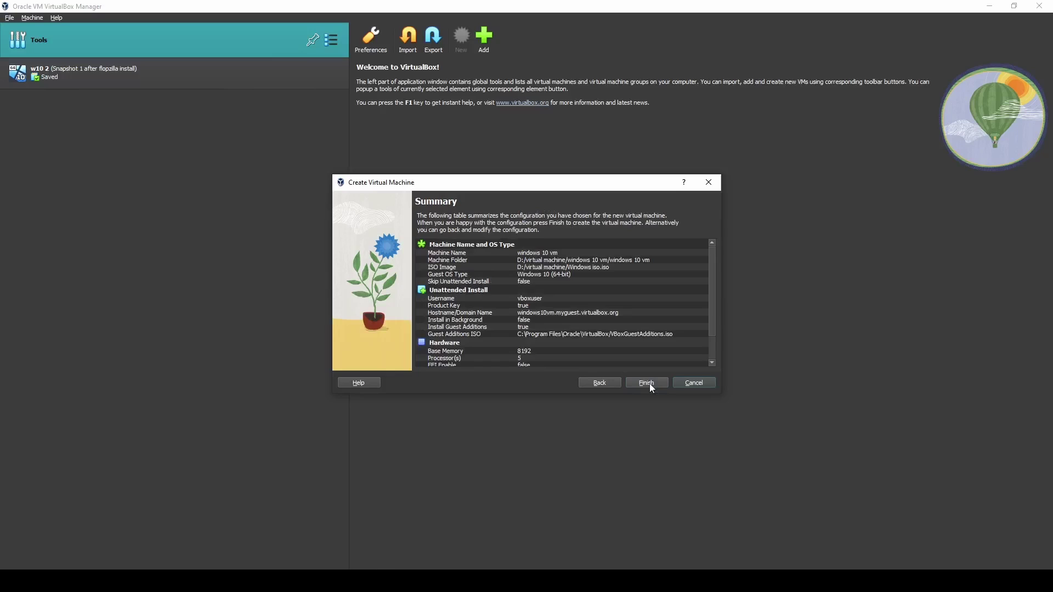
- Finish creating windows 10 vm, maximise its window, complete the Flopzilla installer and minimise Edge
{"action": "left_click", "coordinate": [650, 384]}
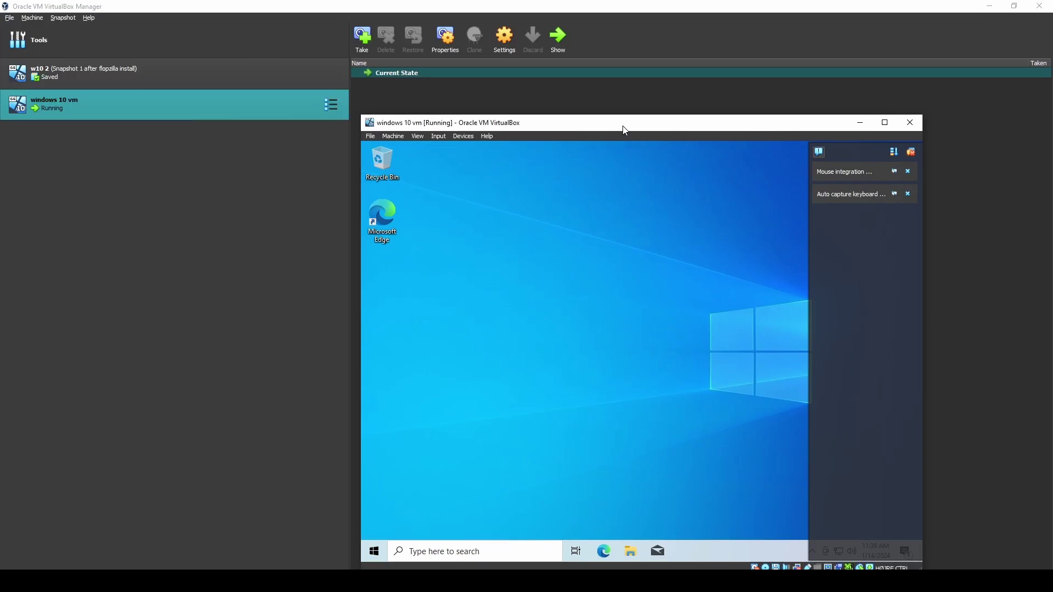
{"action": "double_click", "coordinate": [623, 125]}
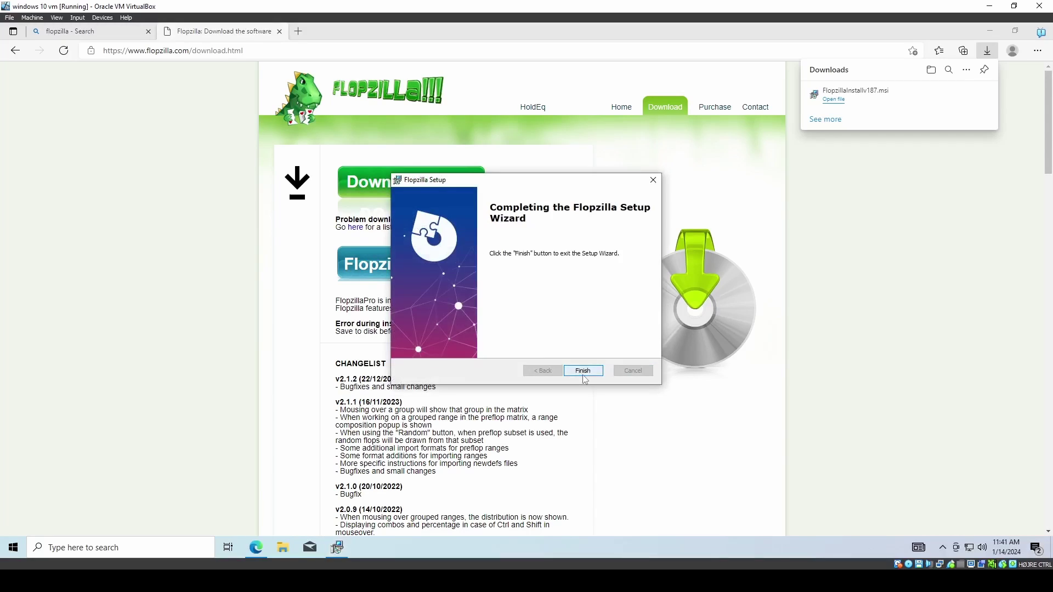
{"action": "left_click", "coordinate": [584, 372]}
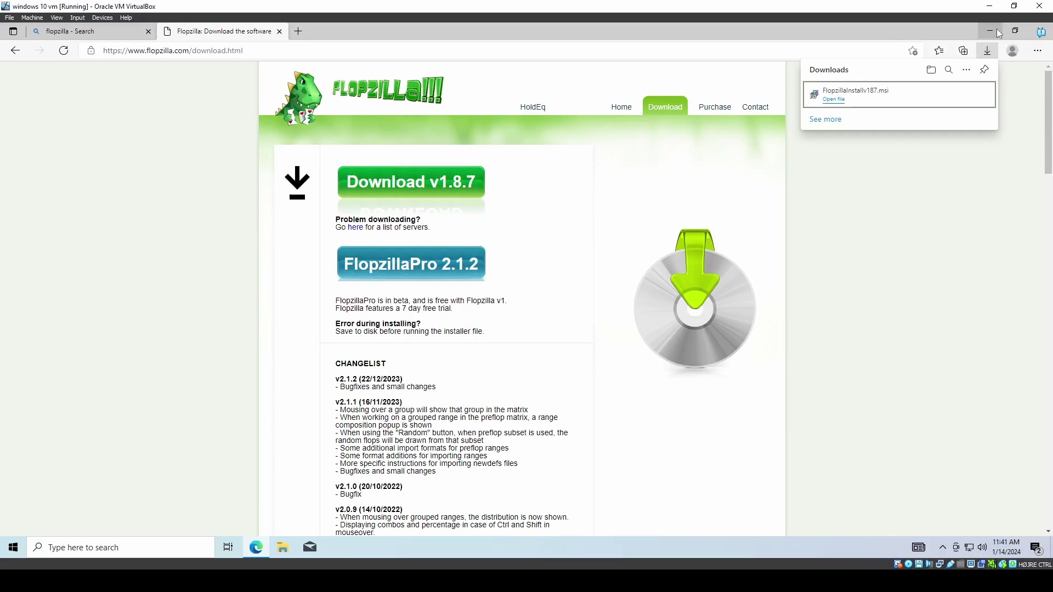
{"action": "left_click", "coordinate": [990, 31]}
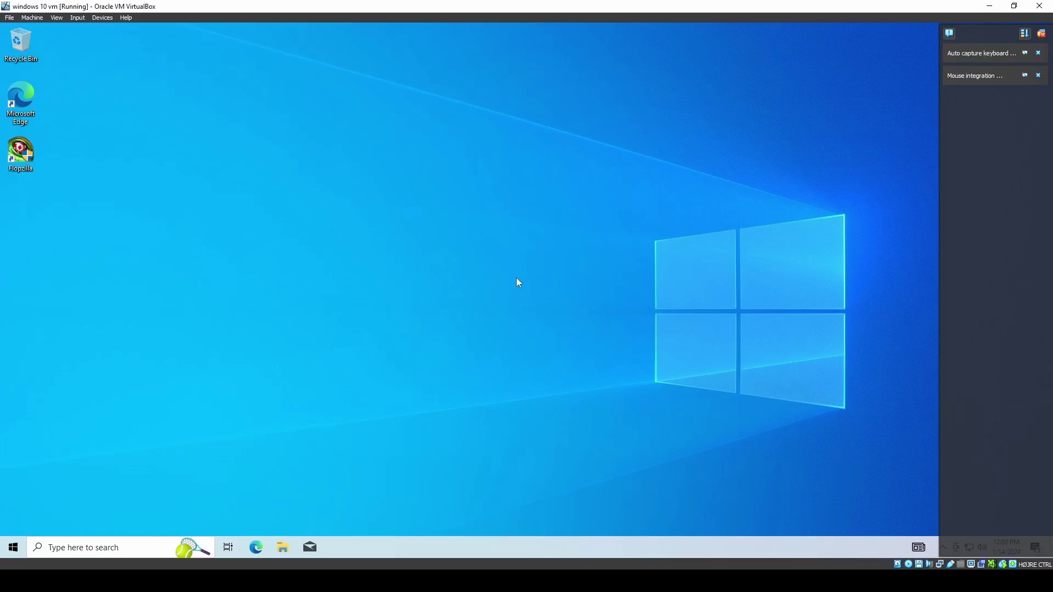
- Close the VM and VirtualBox Manager, then create a desktop folder named shared
{"action": "left_click", "coordinate": [991, 6]}
{"action": "left_click", "coordinate": [990, 5]}
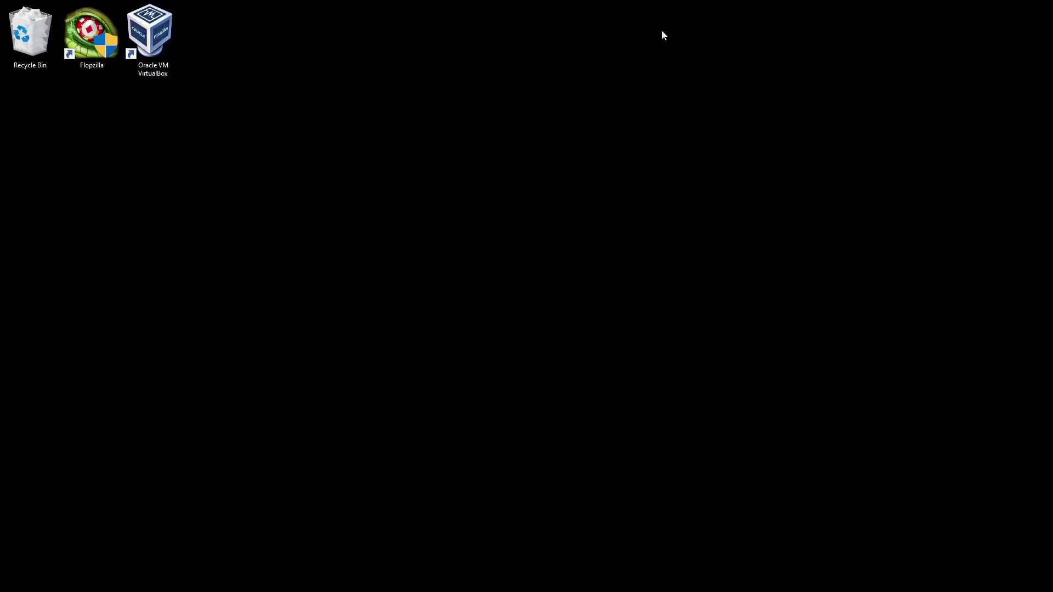
{"action": "right_click", "coordinate": [200, 37]}
{"action": "mouse_move", "coordinate": [239, 159]}
{"action": "left_click", "coordinate": [351, 160]}
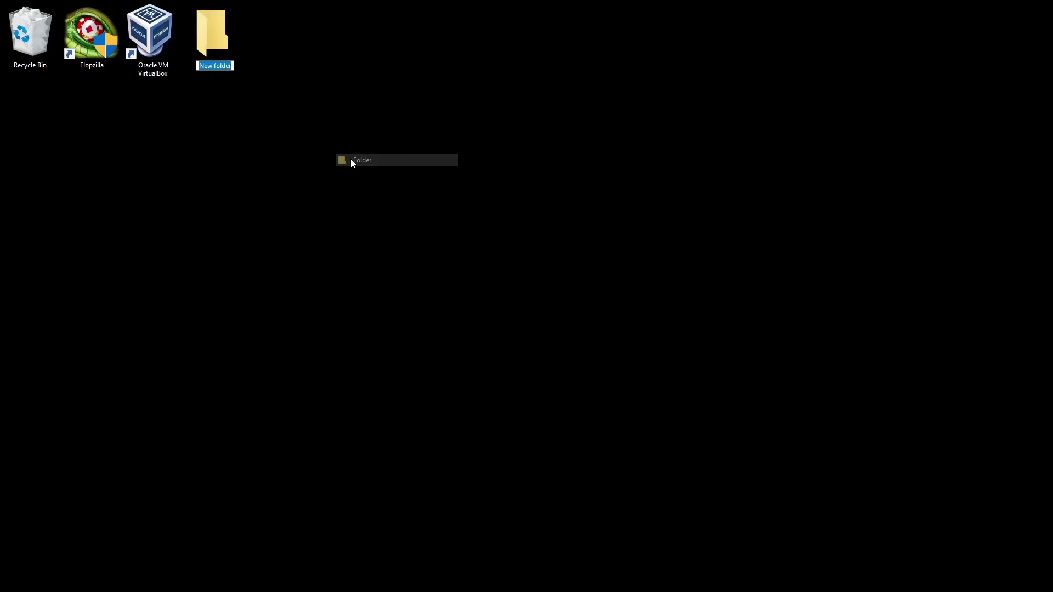
{"action": "type", "text": "shared"}
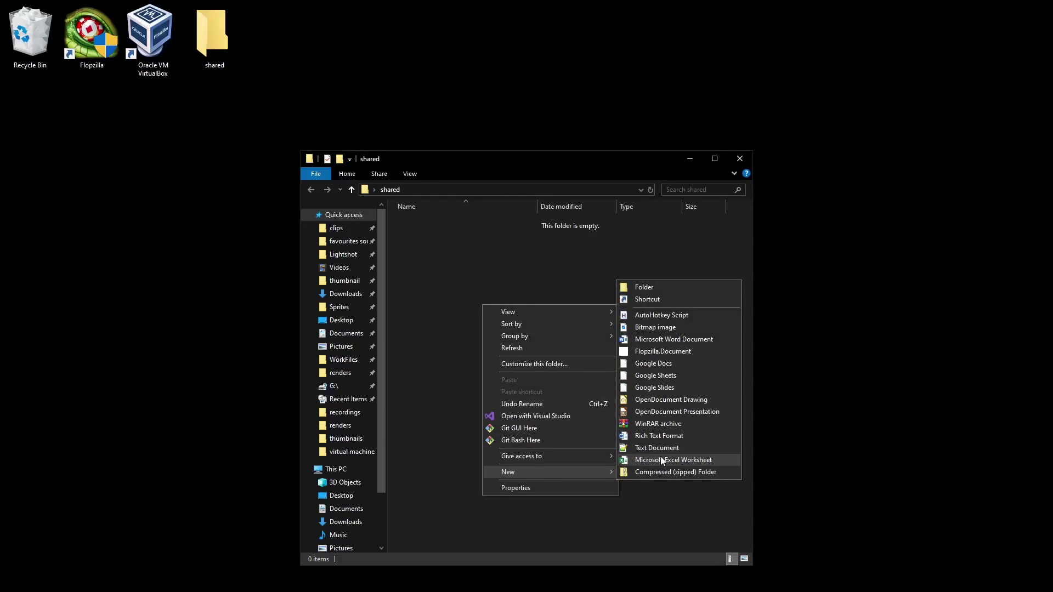
- Inside shared, create an empty text document named hello
{"action": "left_click", "coordinate": [658, 447]}
{"action": "type", "text": "hell"}
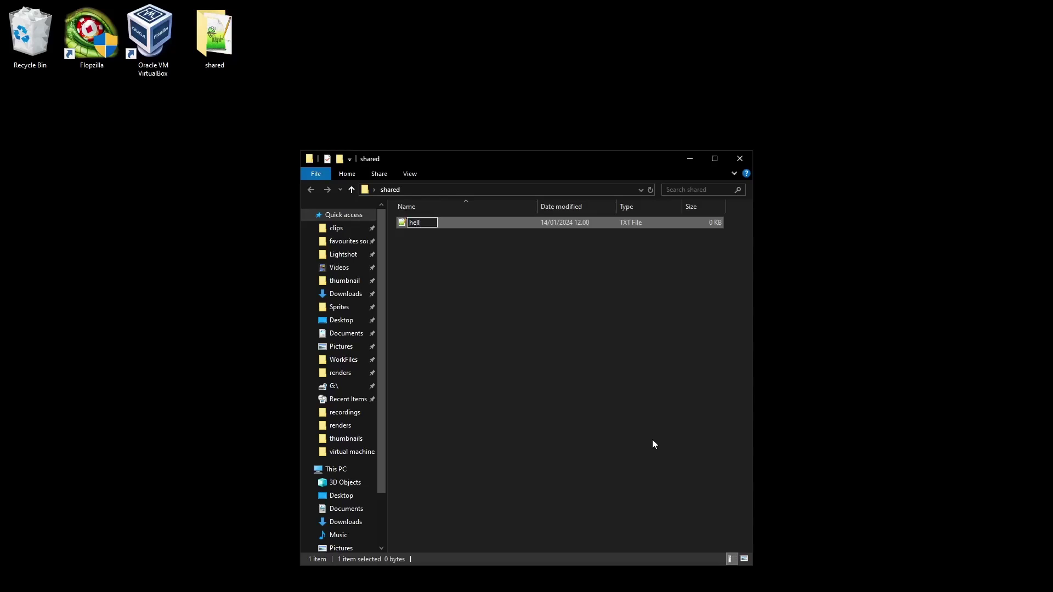
{"action": "type", "text": "o"}
{"action": "left_click", "coordinate": [544, 284]}
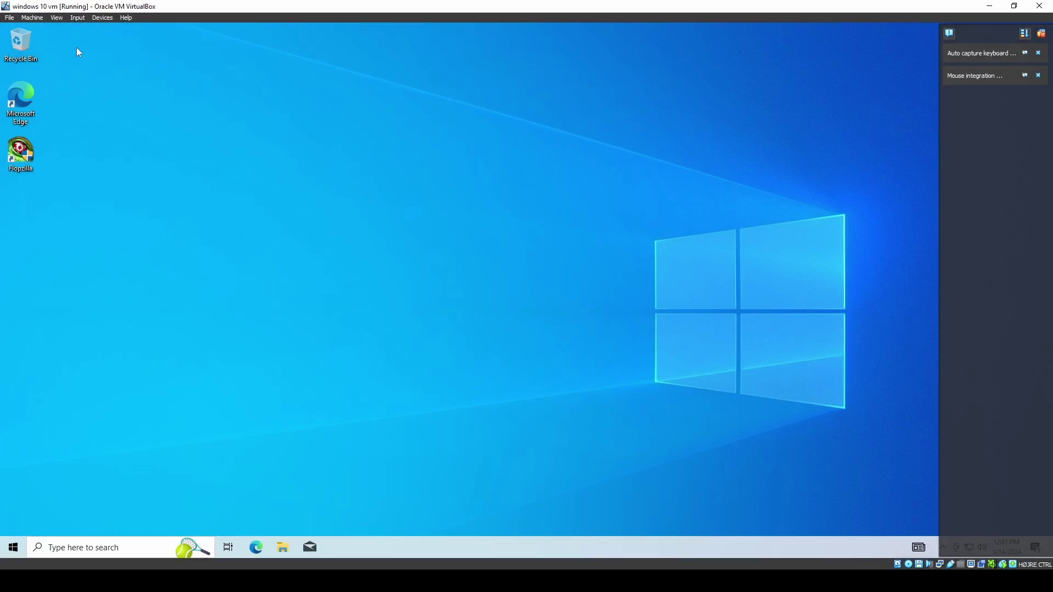
- In windows 10 vm Settings > Shared Folders, add the host Desktop\shared folder and save with OK
{"action": "left_click", "coordinate": [47, 17]}
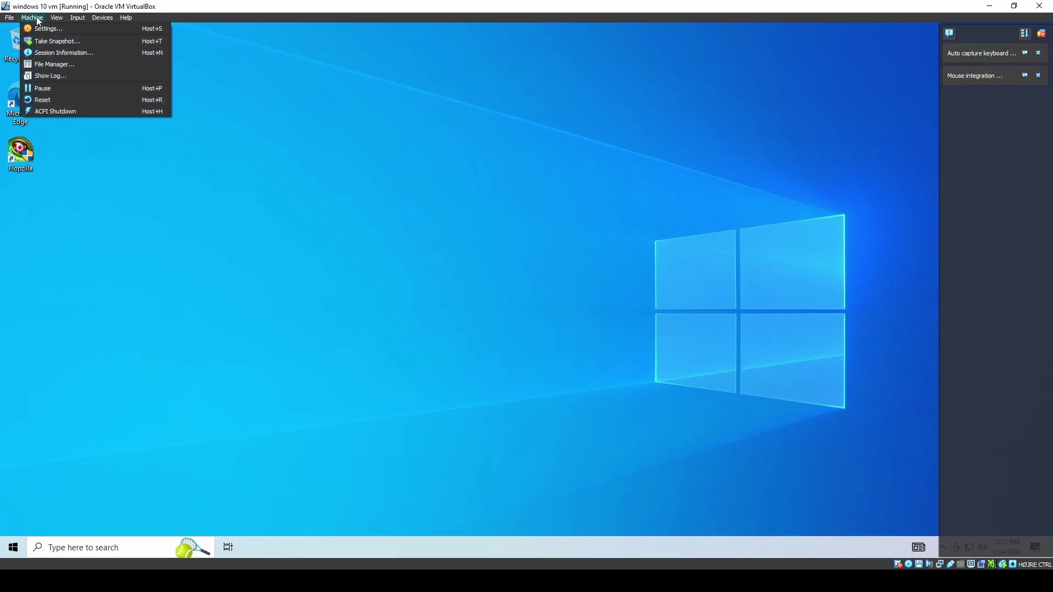
{"action": "left_click", "coordinate": [41, 29]}
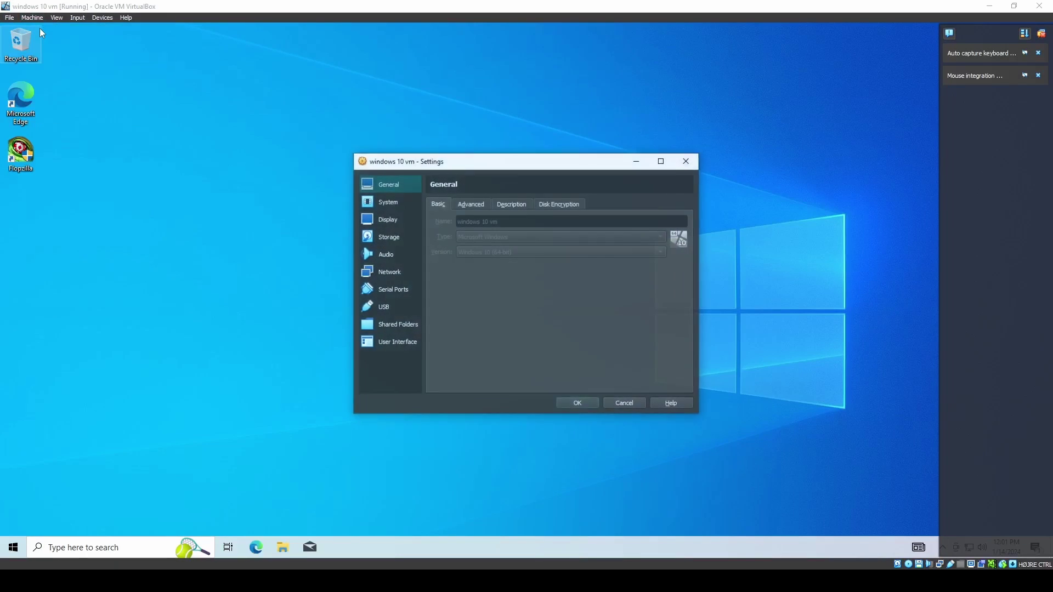
{"action": "left_click", "coordinate": [379, 323]}
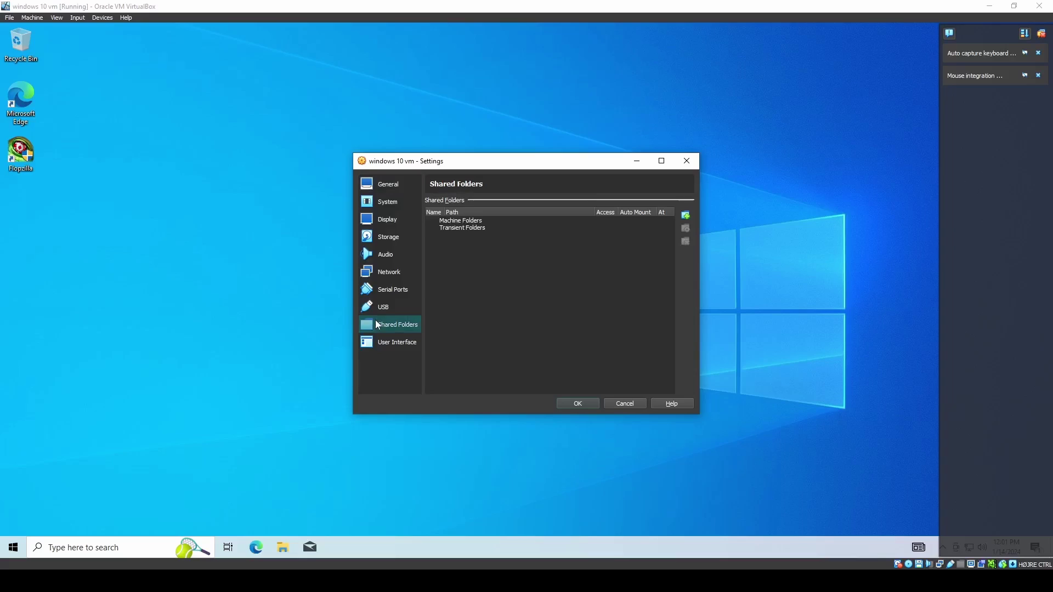
{"action": "left_click", "coordinate": [685, 215]}
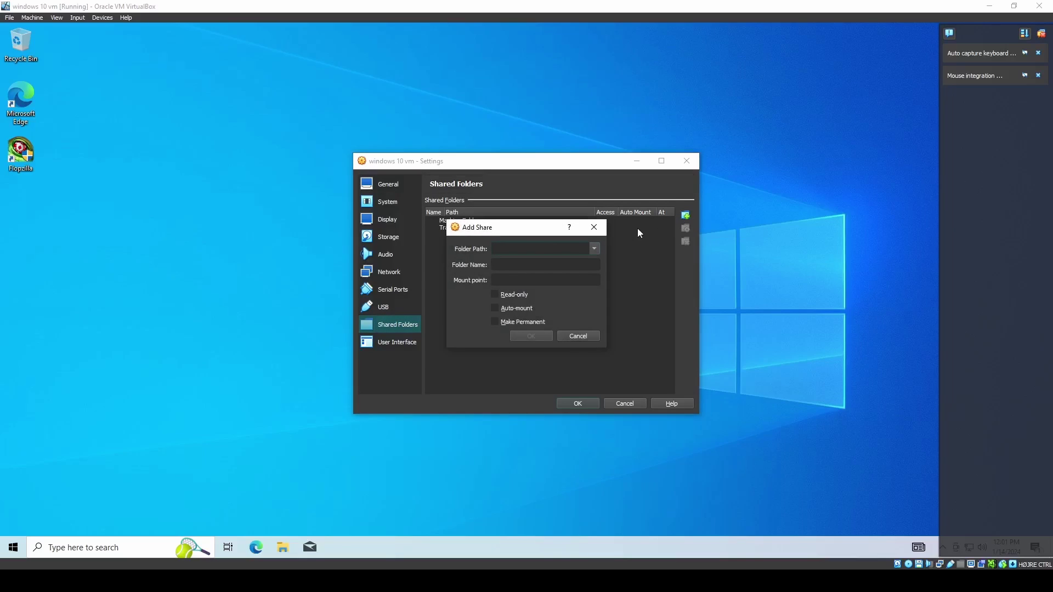
{"action": "left_click", "coordinate": [594, 250]}
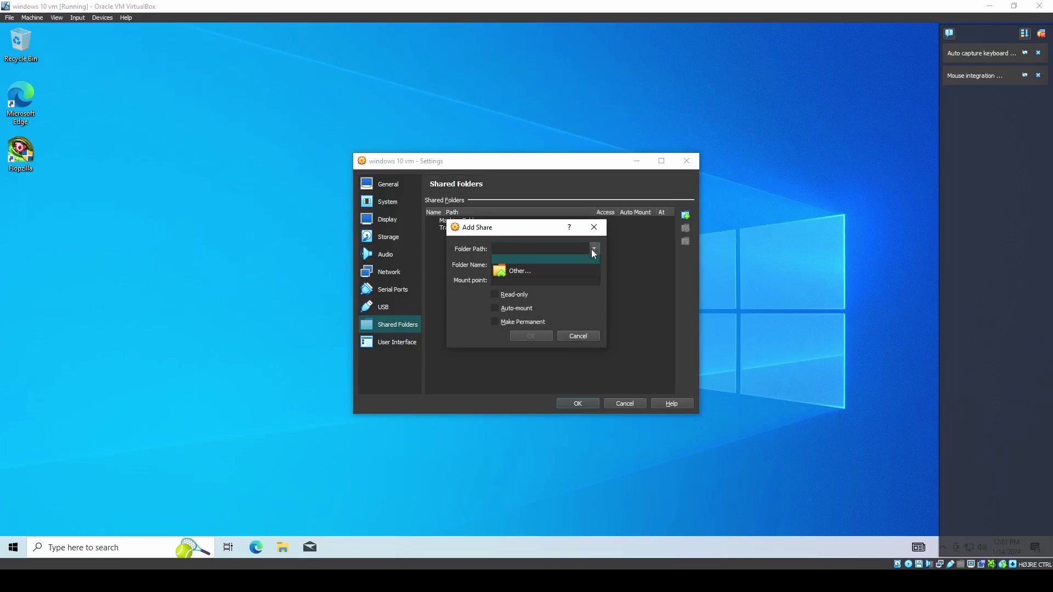
{"action": "left_click", "coordinate": [538, 275]}
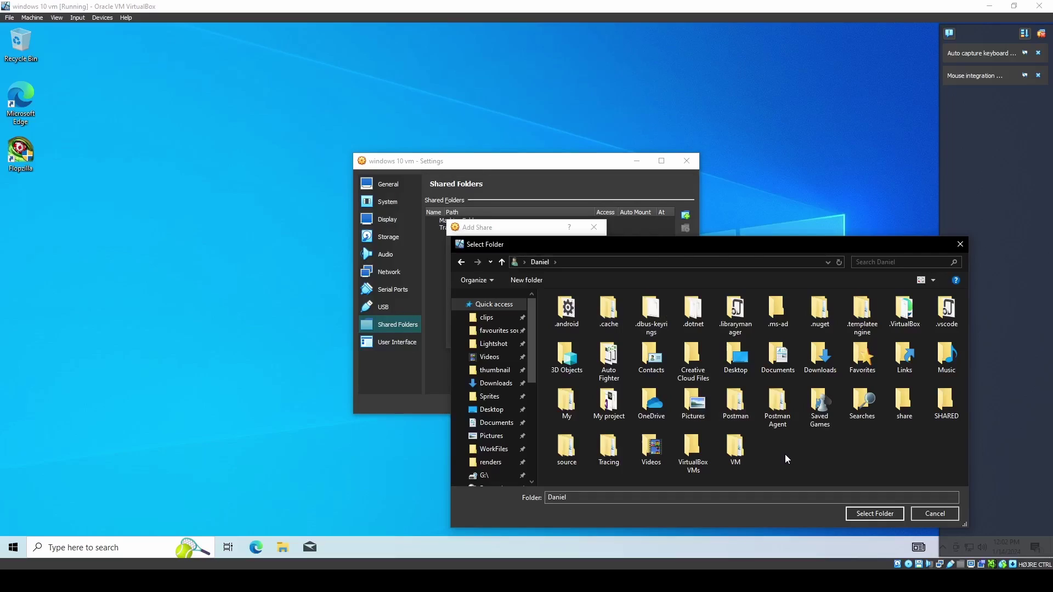
{"action": "double_click", "coordinate": [730, 368]}
{"action": "left_click", "coordinate": [565, 313]}
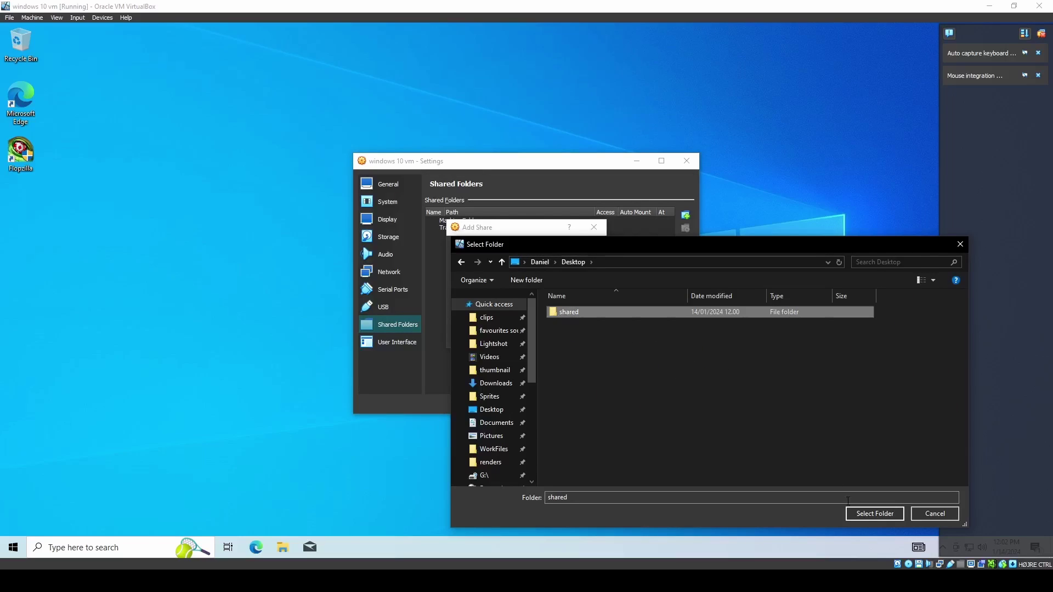
{"action": "left_click", "coordinate": [875, 513]}
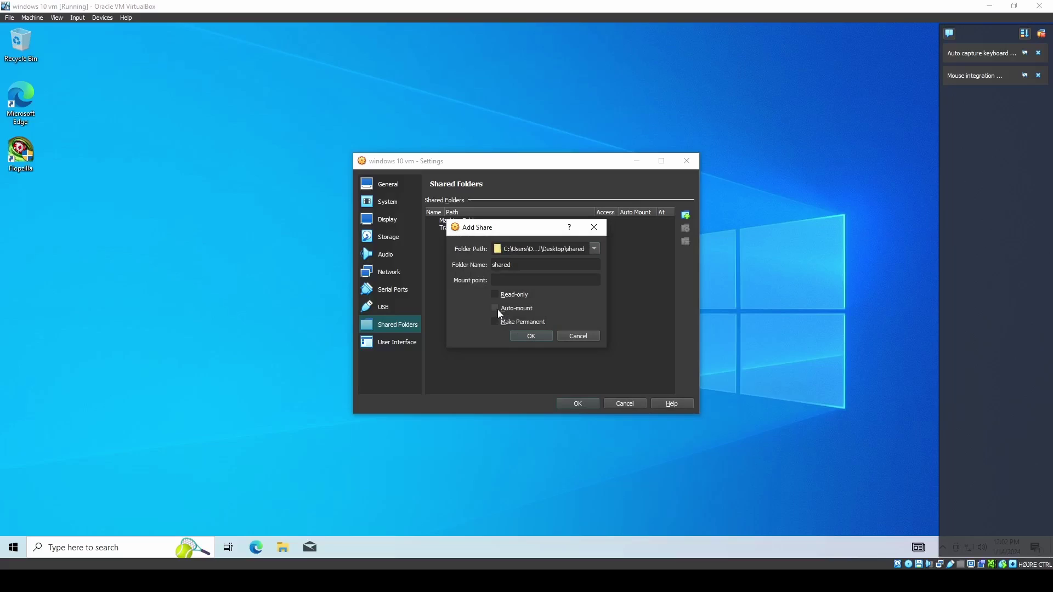
{"action": "left_click", "coordinate": [535, 336]}
{"action": "left_click", "coordinate": [579, 402]}
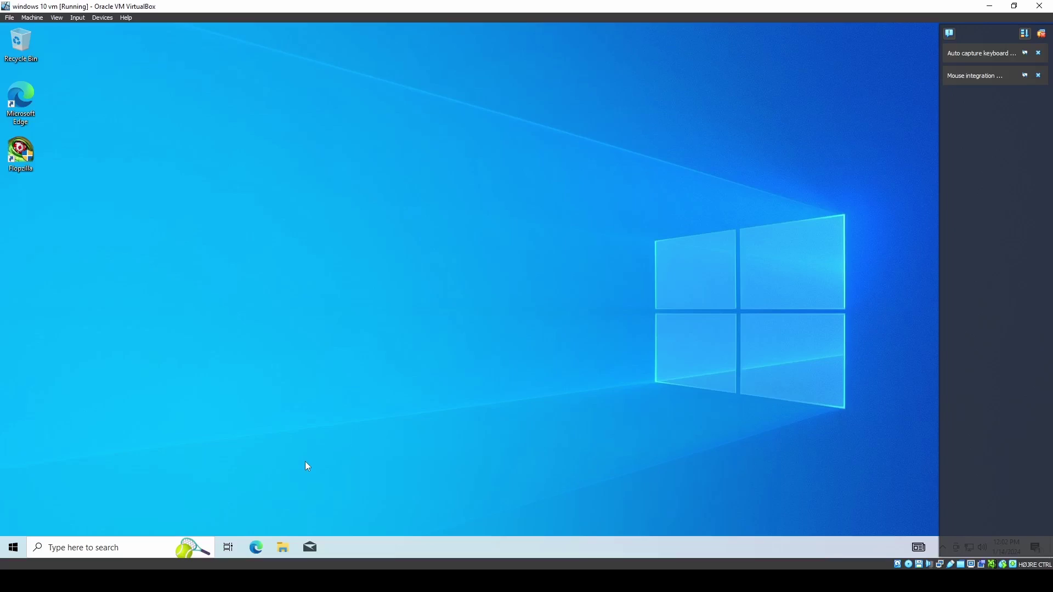
- In the VM's File Explorer, turn on network discovery and file sharing, keeping the network private
{"action": "left_click", "coordinate": [282, 547]}
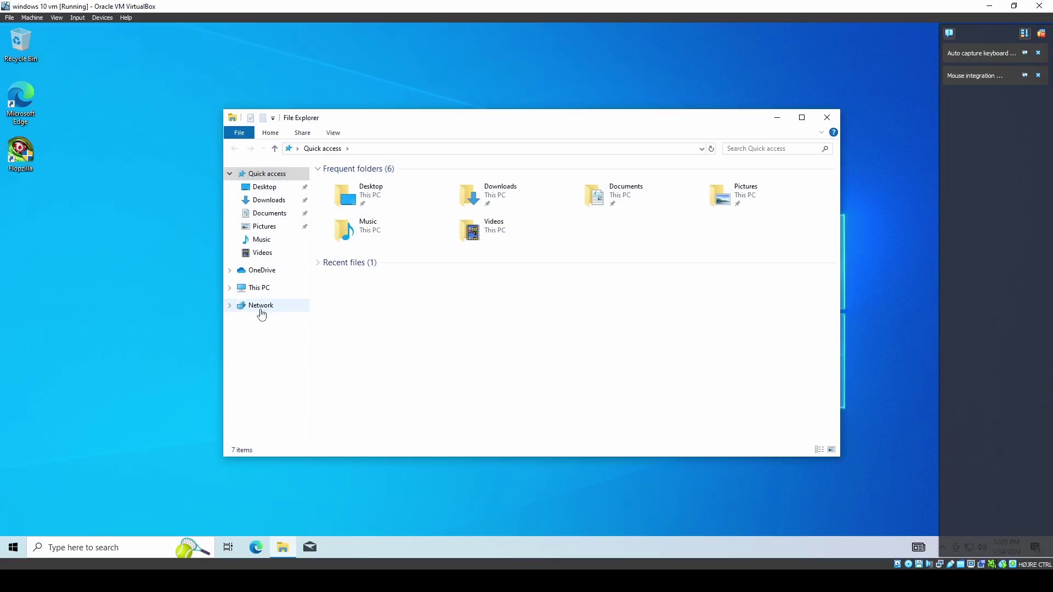
{"action": "left_click", "coordinate": [262, 310]}
{"action": "left_click", "coordinate": [650, 283]}
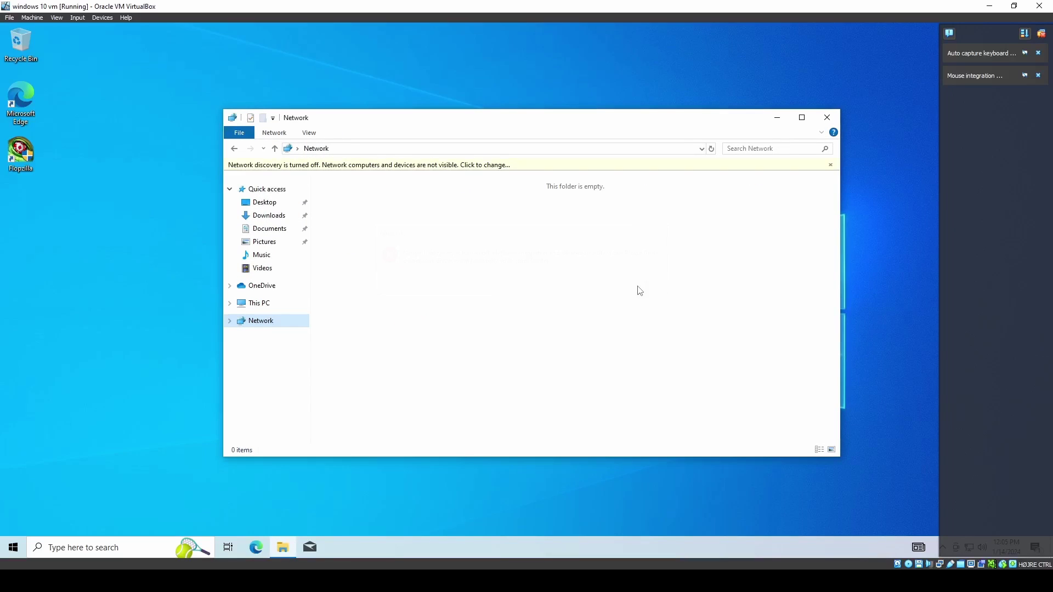
{"action": "left_click", "coordinate": [483, 173]}
{"action": "left_click", "coordinate": [529, 177]}
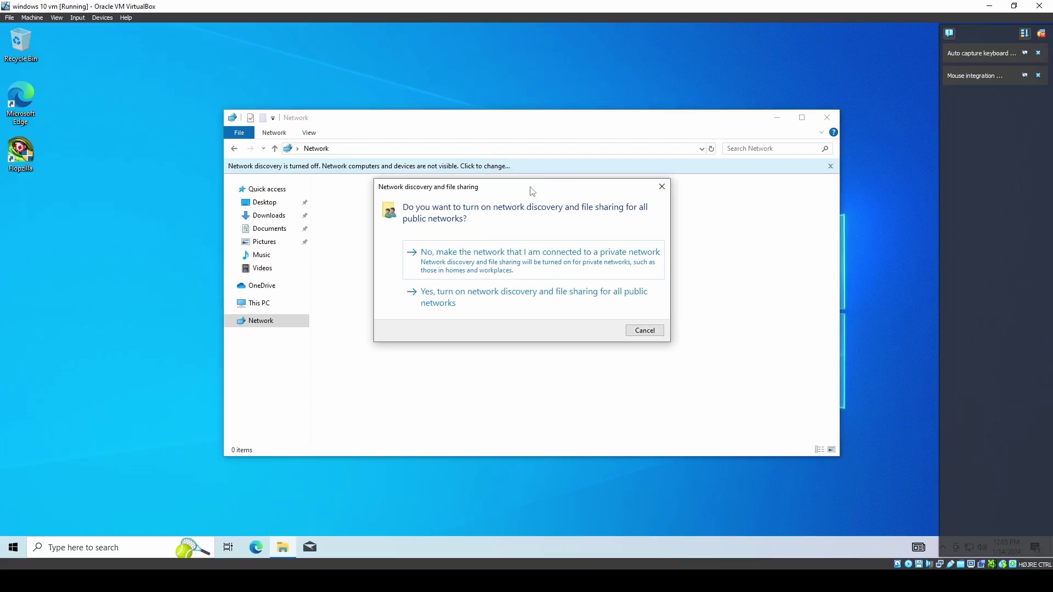
{"action": "left_click", "coordinate": [476, 272]}
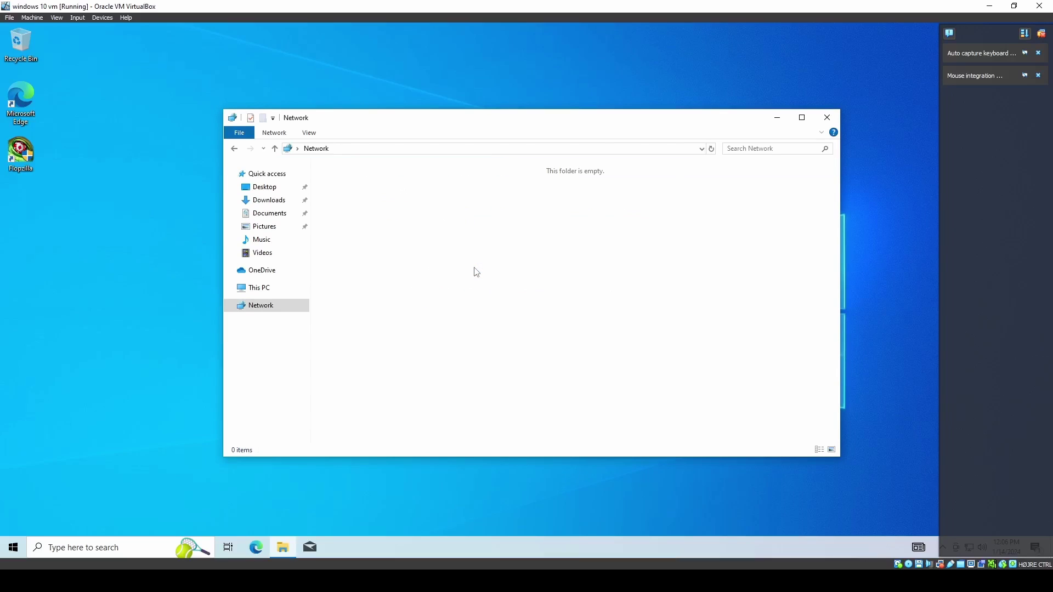
- Refresh Network and open \\VBOXSVR\shared, where the hello file is listed
{"action": "right_click", "coordinate": [412, 253]}
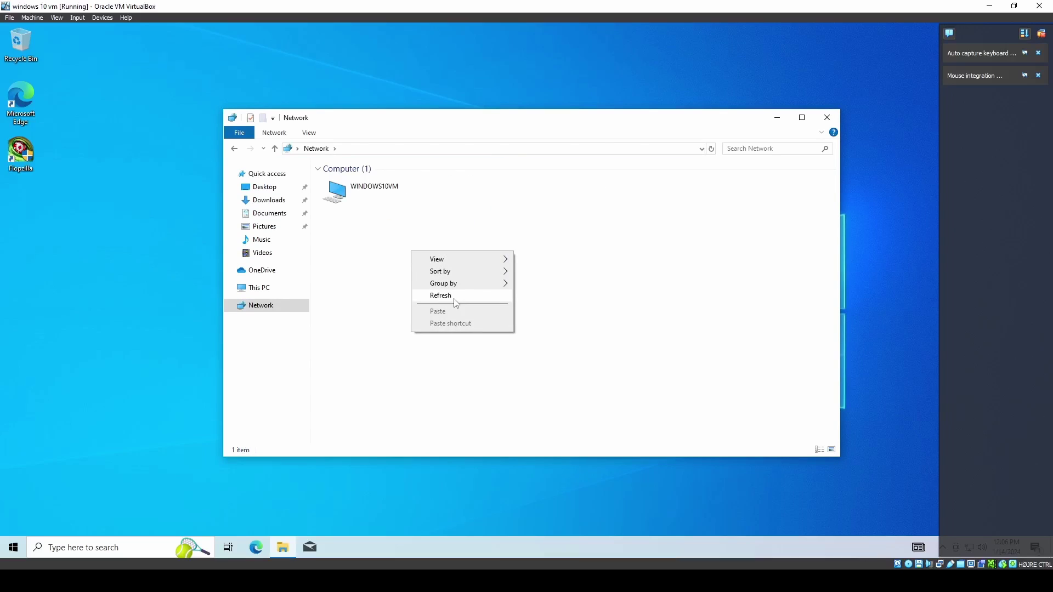
{"action": "left_click", "coordinate": [456, 296]}
{"action": "left_click", "coordinate": [364, 203]}
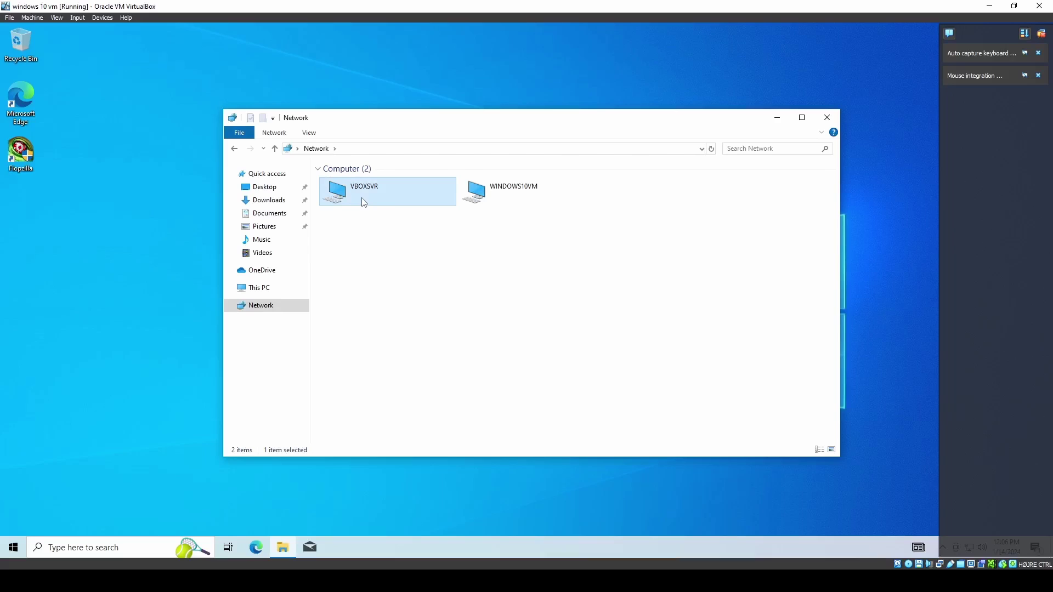
{"action": "double_click", "coordinate": [364, 203]}
{"action": "double_click", "coordinate": [366, 184]}
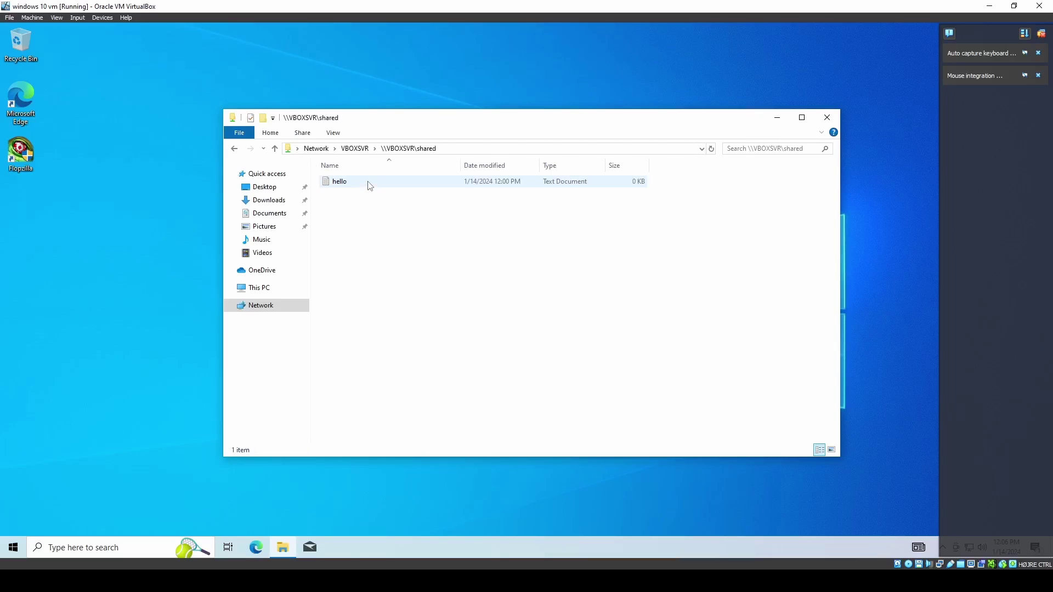
{"action": "left_click", "coordinate": [365, 182]}
{"action": "left_click_drag", "start_coordinate": [358, 235], "coordinate": [104, 102]}
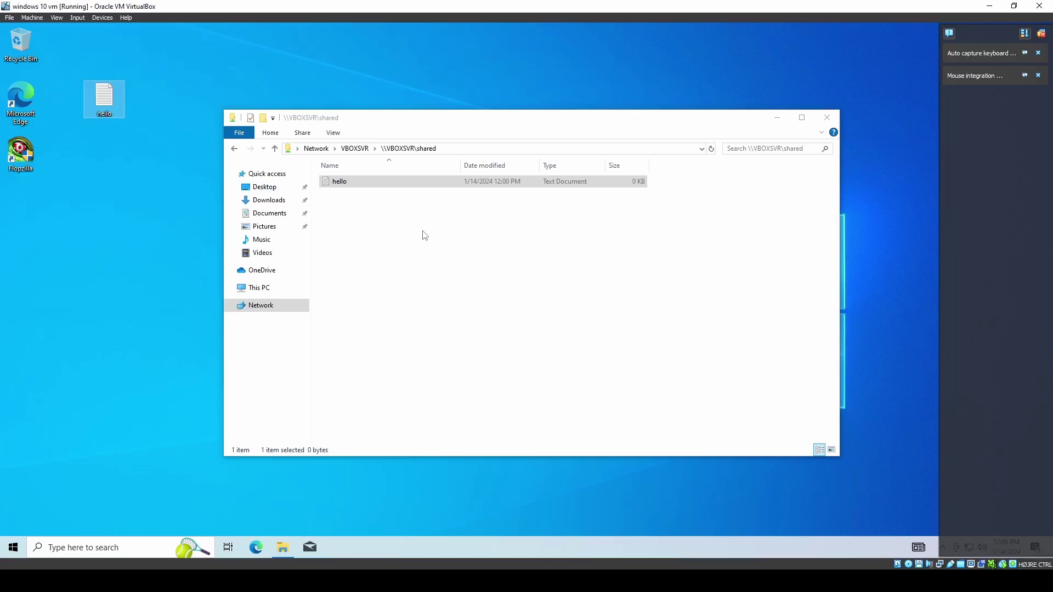
- Create a text document named world in the share and close the VM's Explorer
{"action": "right_click", "coordinate": [343, 207]}
{"action": "mouse_move", "coordinate": [391, 317]}
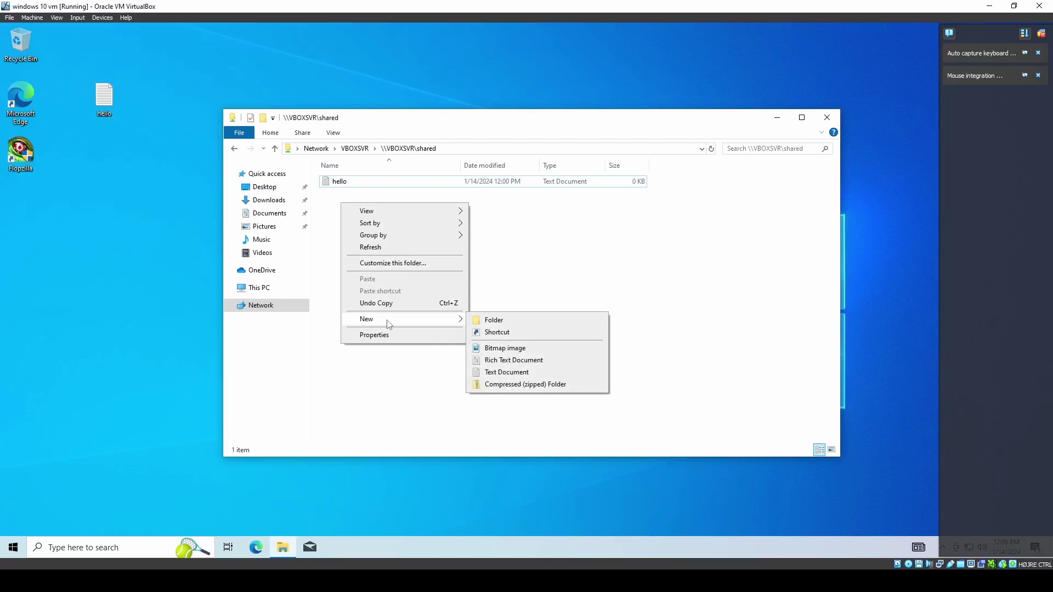
{"action": "left_click", "coordinate": [487, 372]}
{"action": "type", "text": "world"}
{"action": "key", "text": "Return"}
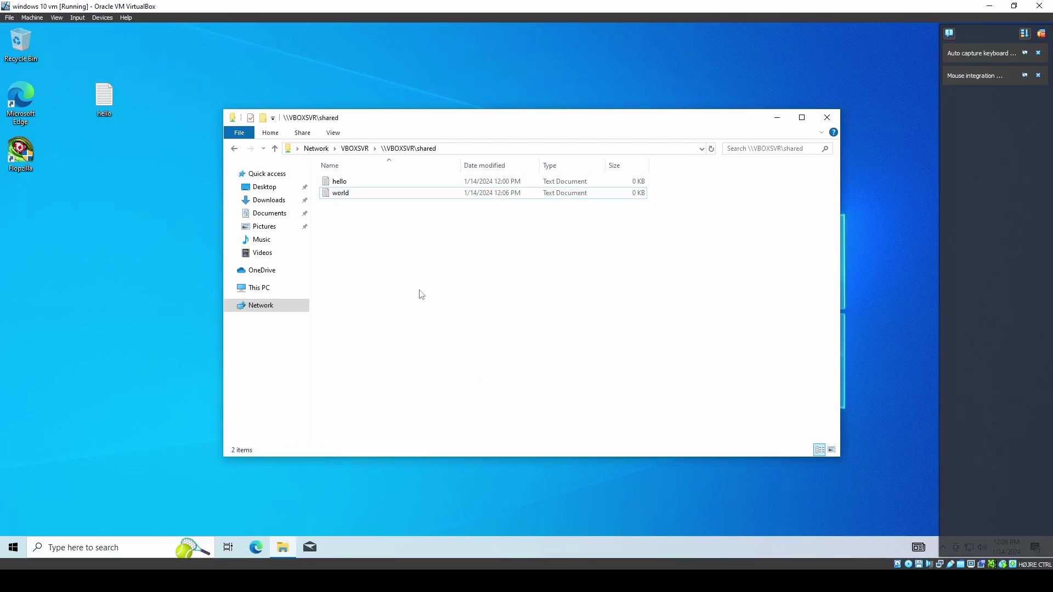
{"action": "left_click_drag", "start_coordinate": [420, 290], "coordinate": [357, 196]}
{"action": "left_click", "coordinate": [827, 117]}
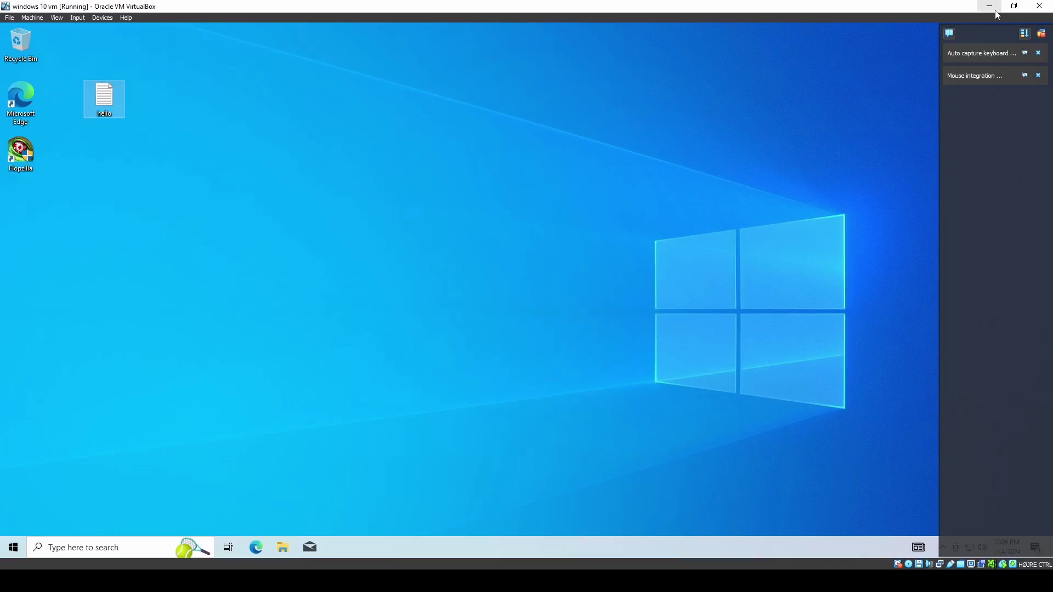
- On the host, open the shared folder to confirm hello and world both appear, then switch back
{"action": "left_click", "coordinate": [990, 6]}
{"action": "double_click", "coordinate": [218, 61]}
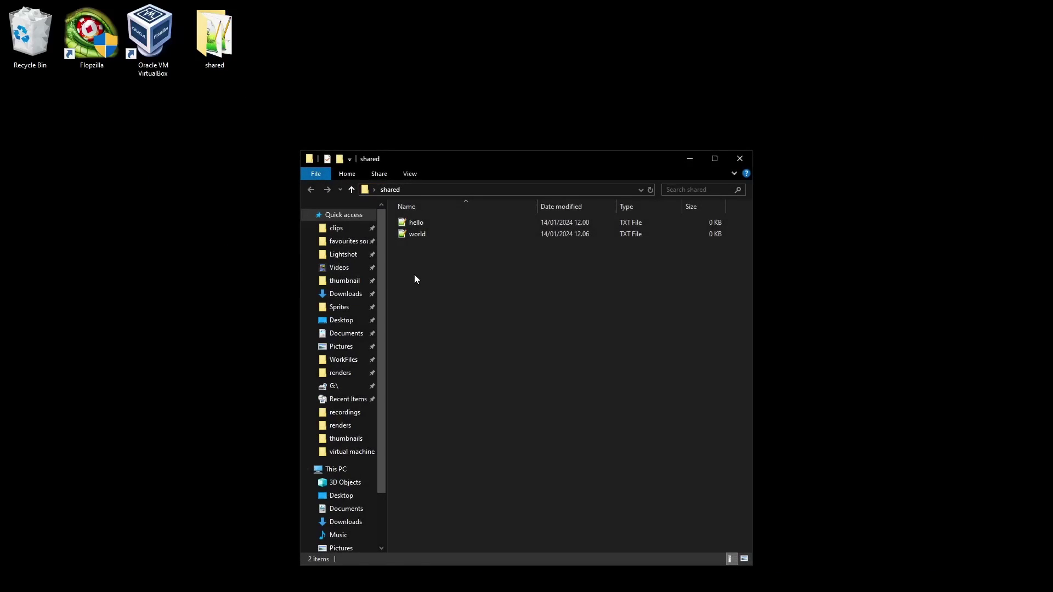
{"action": "key", "text": "ctrl+a"}
{"action": "left_click", "coordinate": [508, 298]}
{"action": "left_click", "coordinate": [690, 159]}
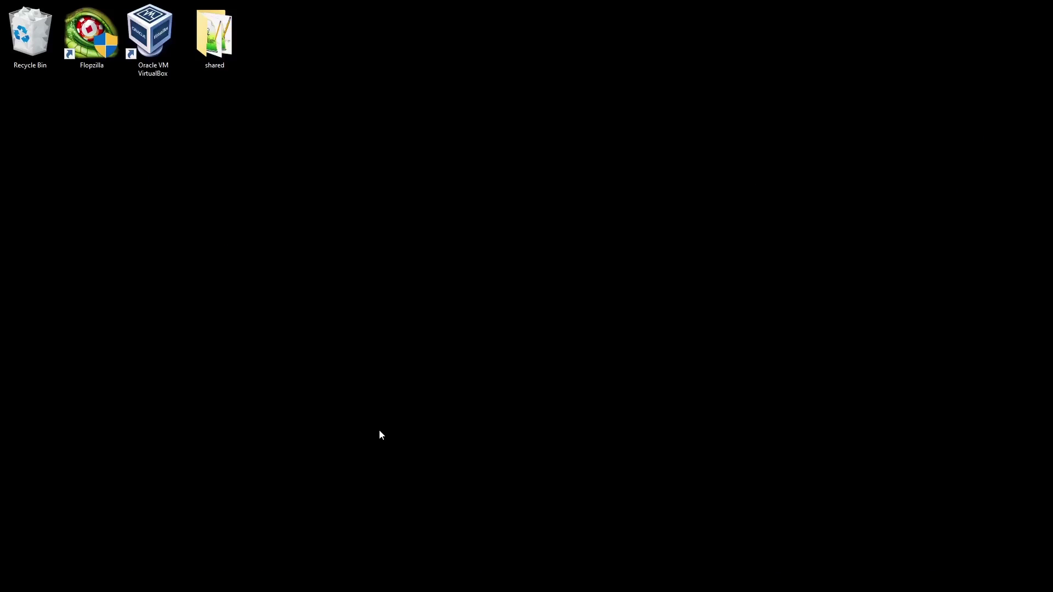
{"action": "key", "text": "alt+Tab"}
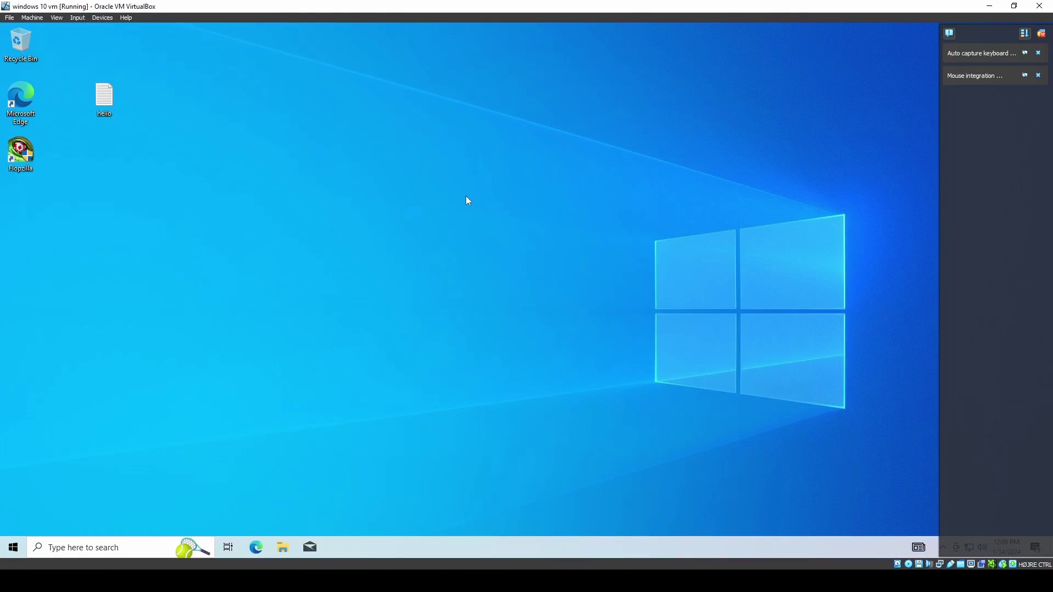
{"action": "key", "text": "alt+Tab"}
- Download three free Super Lightning clips from the FootageCrate results until the upgrade demand appears
{"action": "left_click", "coordinate": [575, 419]}
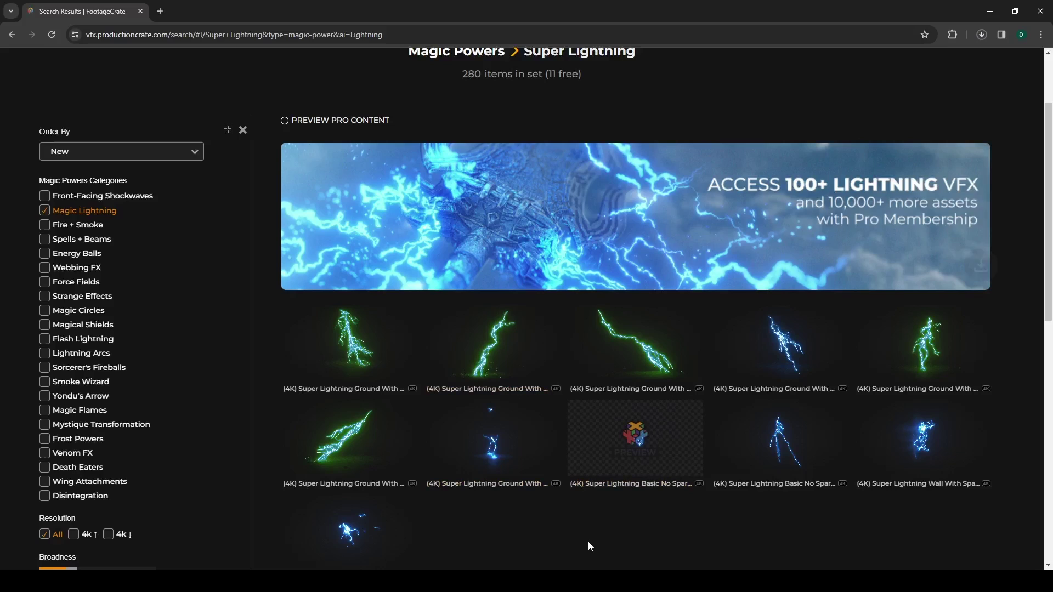
{"action": "scroll", "coordinate": [590, 537], "scroll_direction": "up", "scroll_amount": 1}
{"action": "scroll", "coordinate": [590, 537], "scroll_direction": "up", "scroll_amount": 1}
{"action": "scroll", "coordinate": [603, 526], "scroll_direction": "down", "scroll_amount": 2}
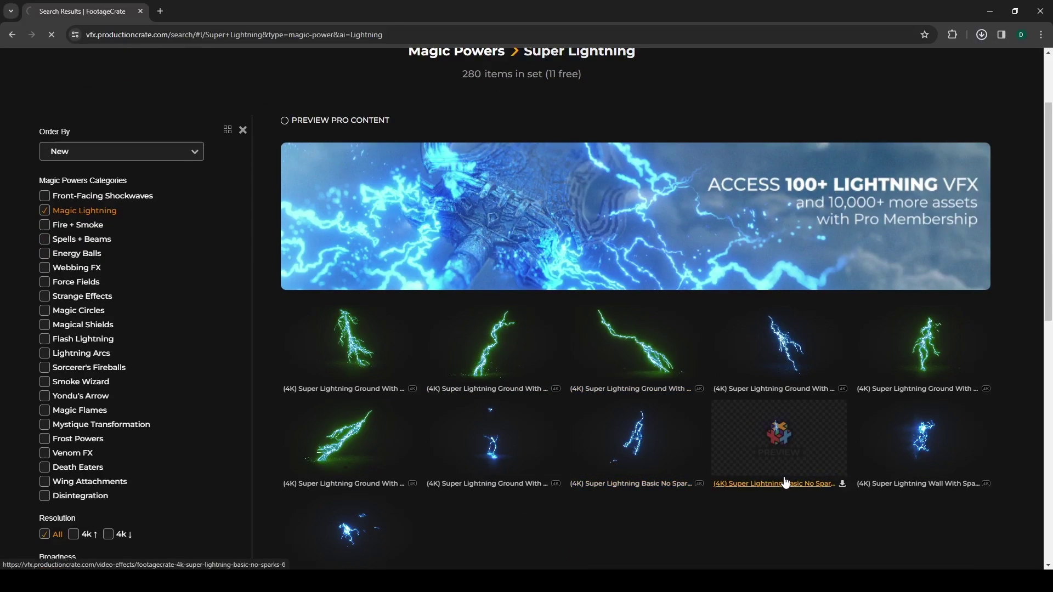
{"action": "left_click", "coordinate": [783, 482]}
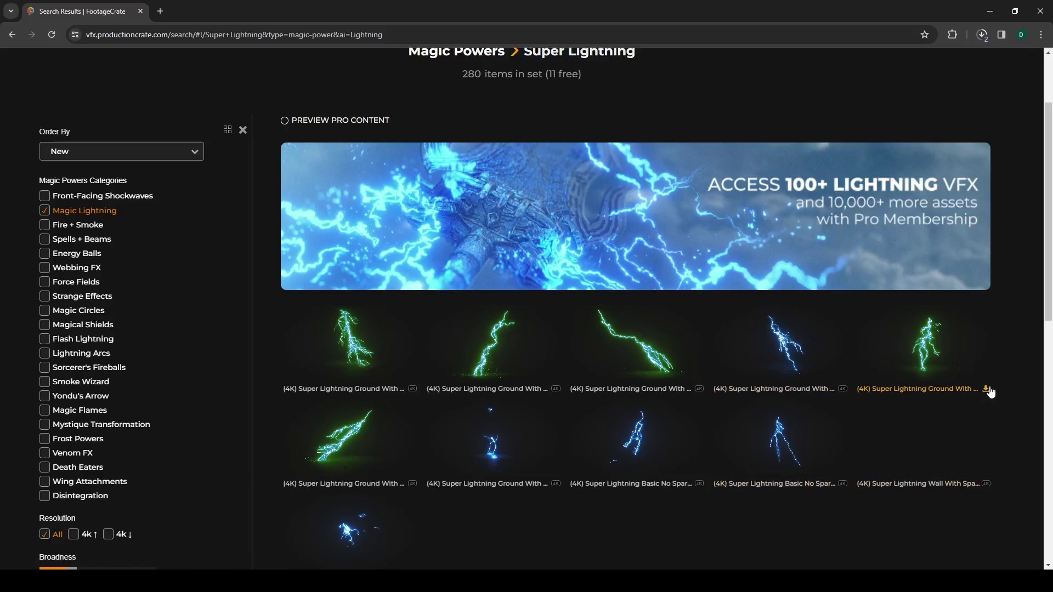
{"action": "left_click", "coordinate": [776, 485]}
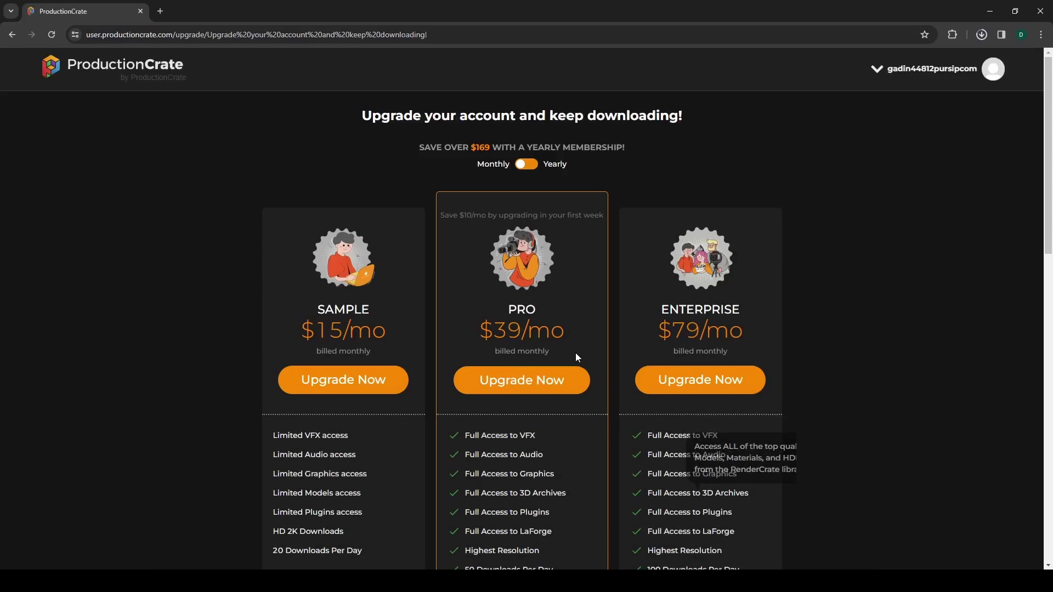
{"action": "scroll", "coordinate": [556, 363], "scroll_direction": "down", "scroll_amount": 5}
{"action": "scroll", "coordinate": [556, 363], "scroll_direction": "up", "scroll_amount": 1}
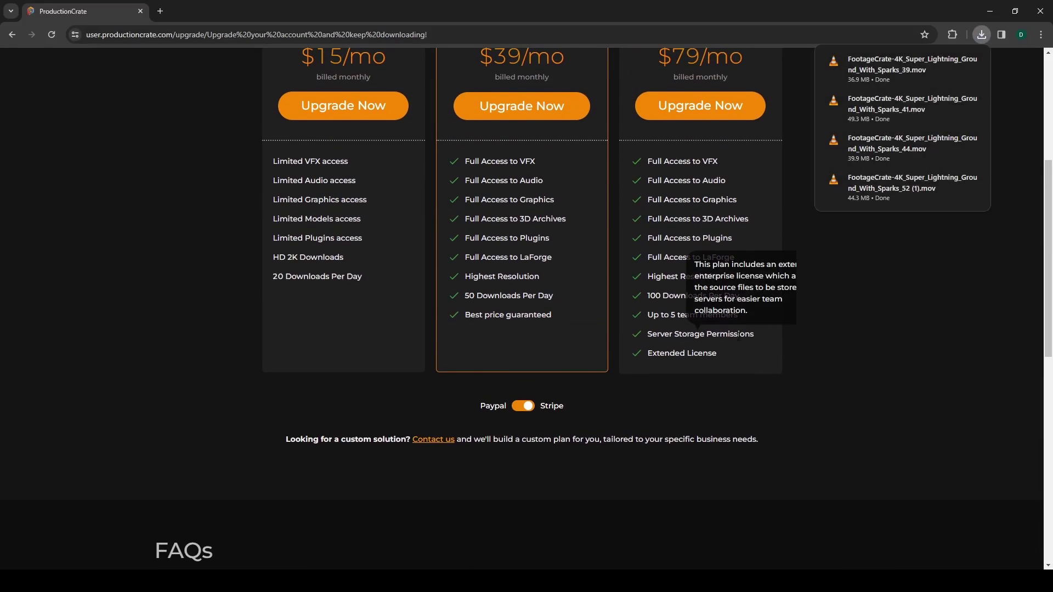
{"action": "scroll", "coordinate": [862, 328], "scroll_direction": "up", "scroll_amount": 5}
{"action": "scroll", "coordinate": [874, 349], "scroll_direction": "down", "scroll_amount": 2}
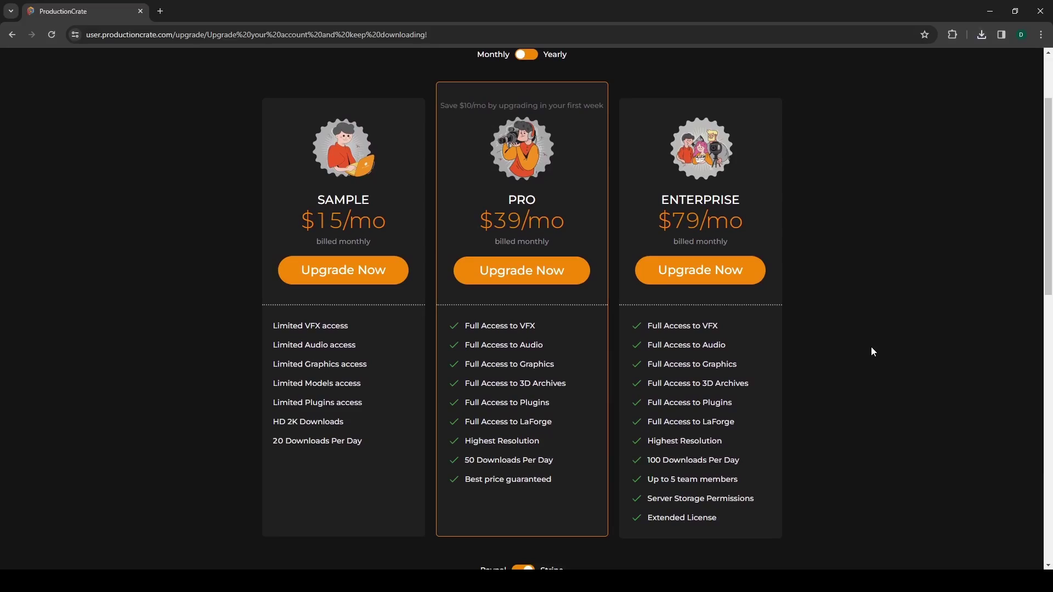
{"action": "scroll", "coordinate": [871, 349], "scroll_direction": "up", "scroll_amount": 1}
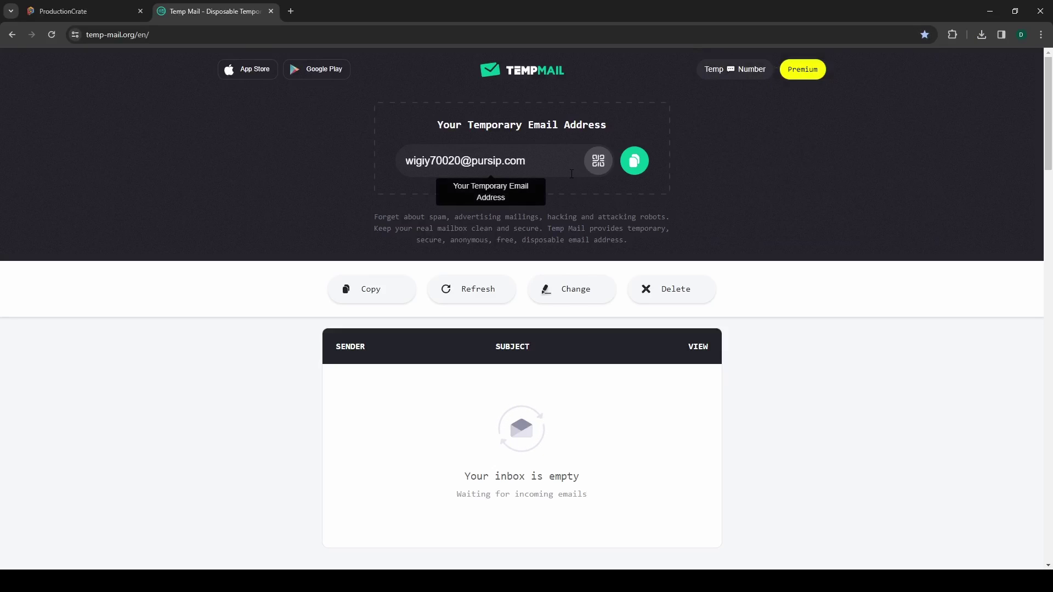
- Copy the Temp Mail address and submit the ProductionCrate Claim an Account form with it
{"action": "left_click", "coordinate": [634, 161]}
{"action": "left_click", "coordinate": [72, 11]}
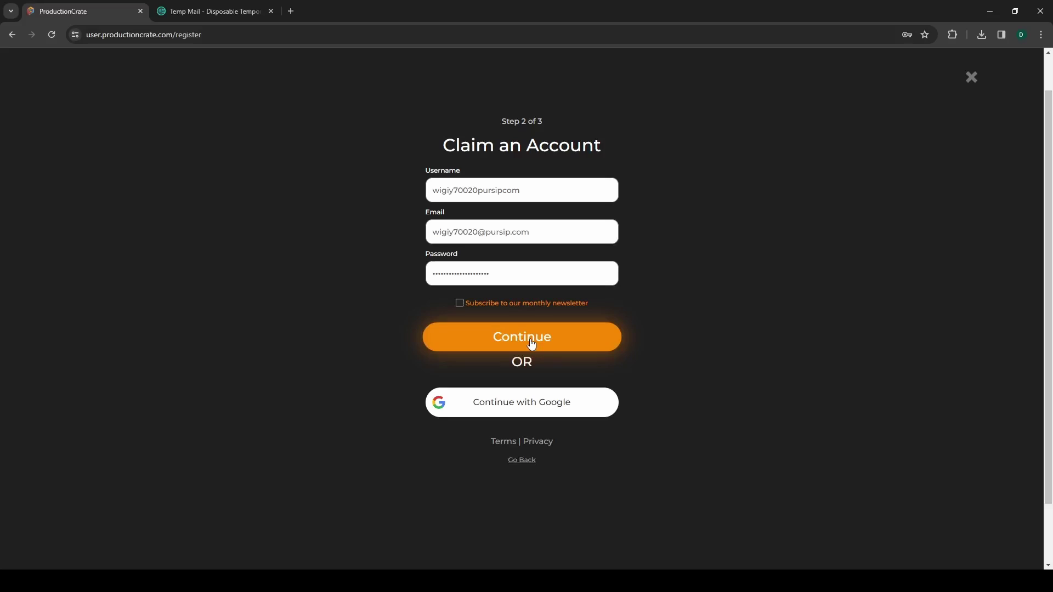
{"action": "left_click", "coordinate": [531, 344]}
- Open ProductionCrate's Verify Email Address message in the Temp Mail inbox
{"action": "left_click", "coordinate": [214, 11]}
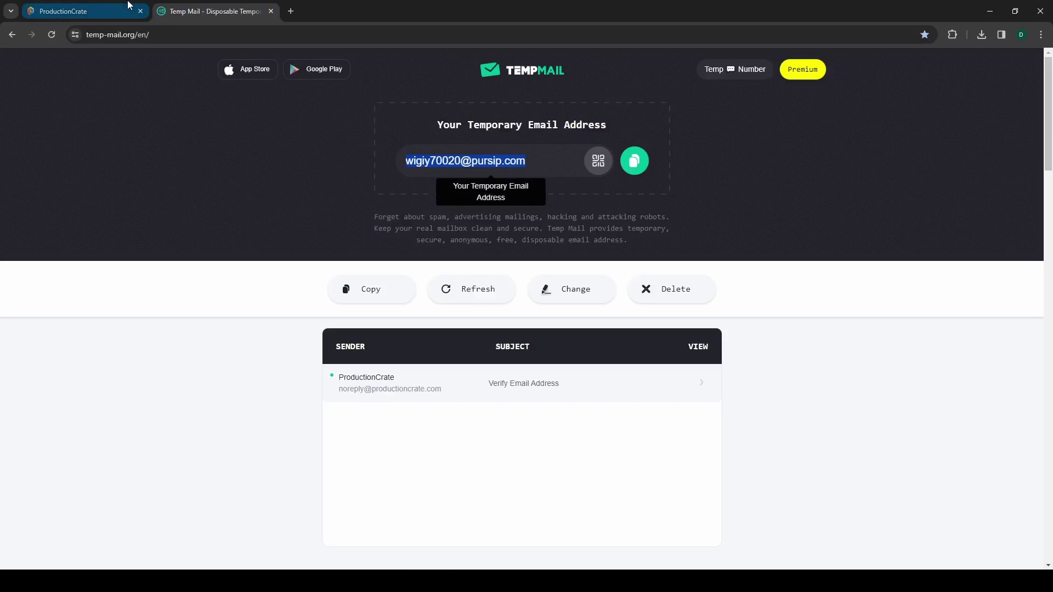
{"action": "left_click", "coordinate": [515, 383]}
{"action": "scroll", "coordinate": [453, 378], "scroll_direction": "down", "scroll_amount": 1}
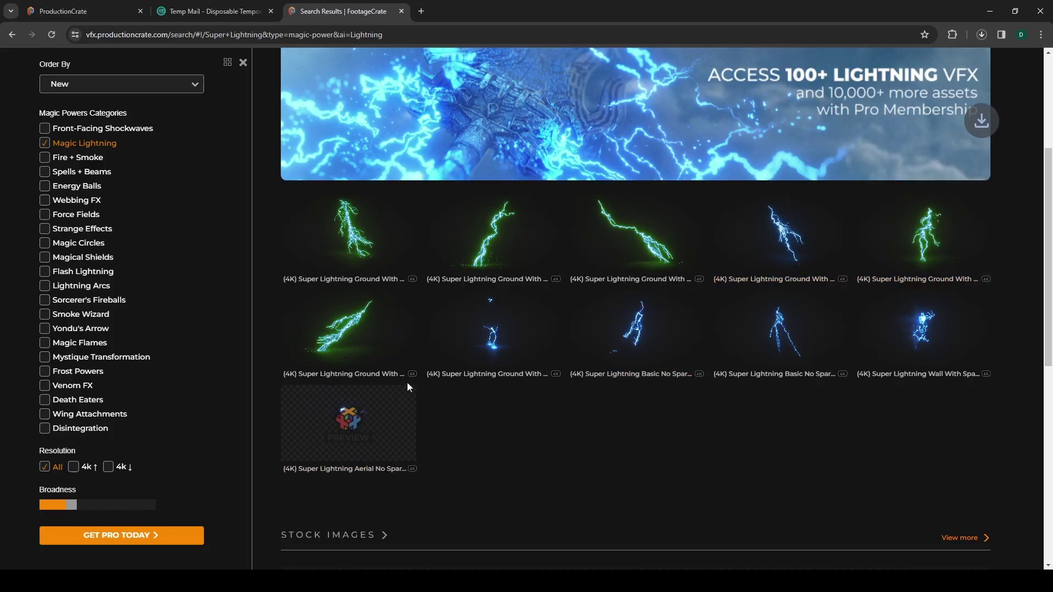
- Download the 4K Super Lightning Ground With Sparks clip from the second results row
{"action": "left_click", "coordinate": [555, 376]}
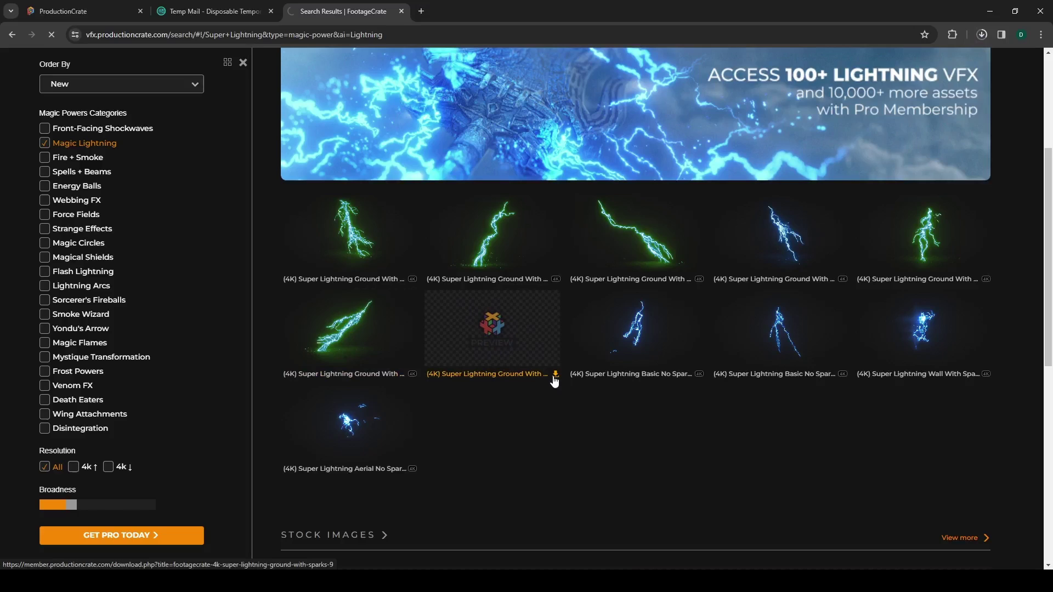